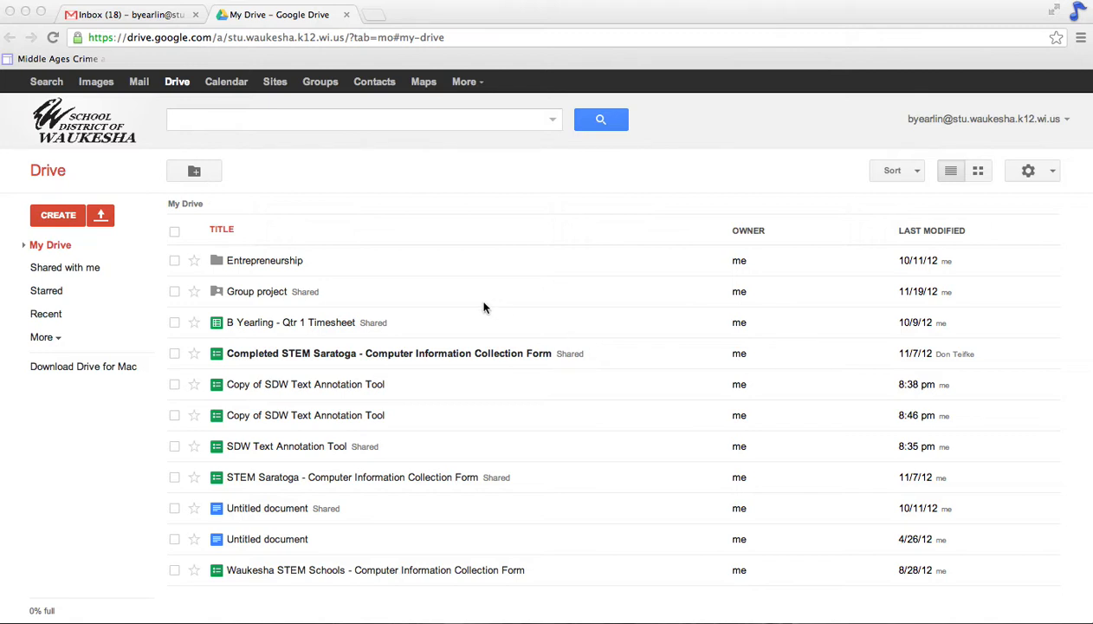
Step: Create a new blank Google Docs document from Drive
{"action": "left_click", "coordinate": [58, 215]}
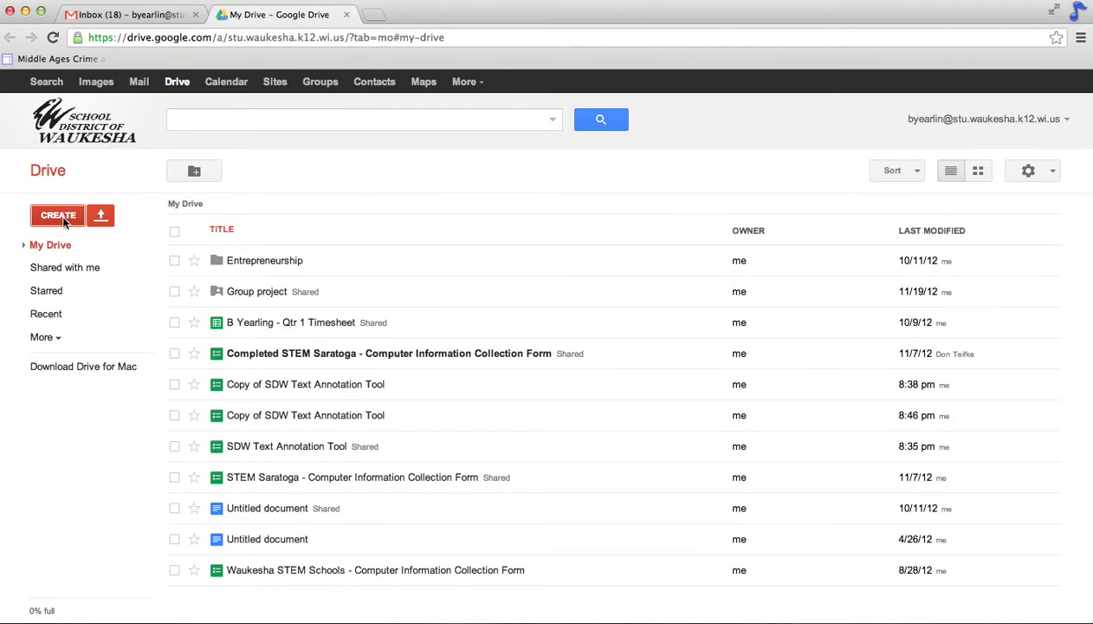
{"action": "left_click", "coordinate": [62, 218]}
{"action": "left_click", "coordinate": [69, 281]}
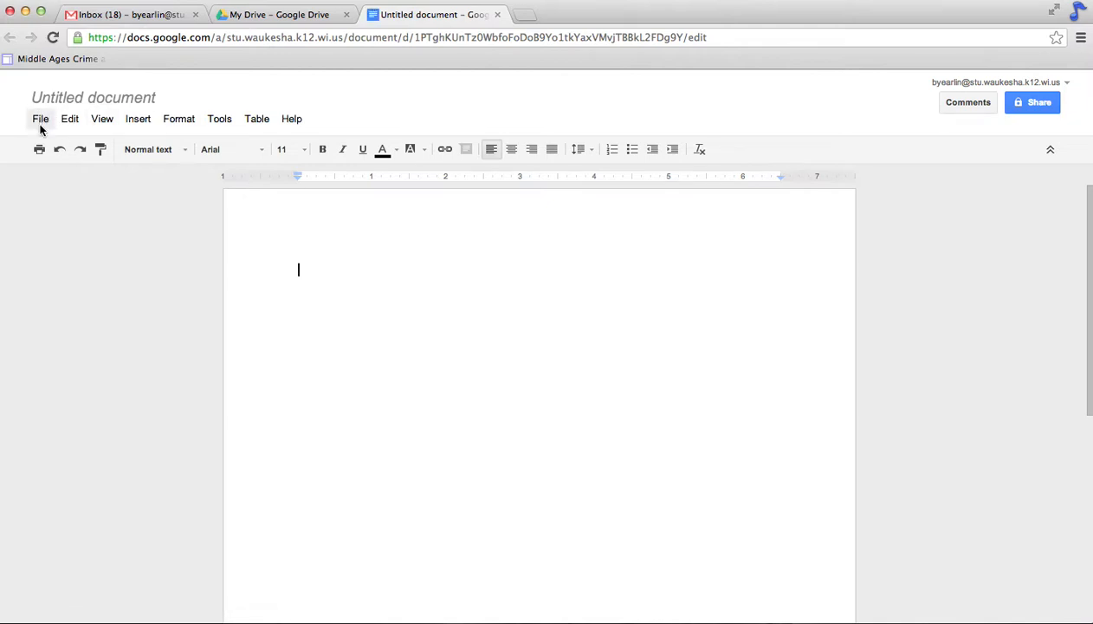
Step: Start a new file from a template in the new document
{"action": "left_click", "coordinate": [41, 121]}
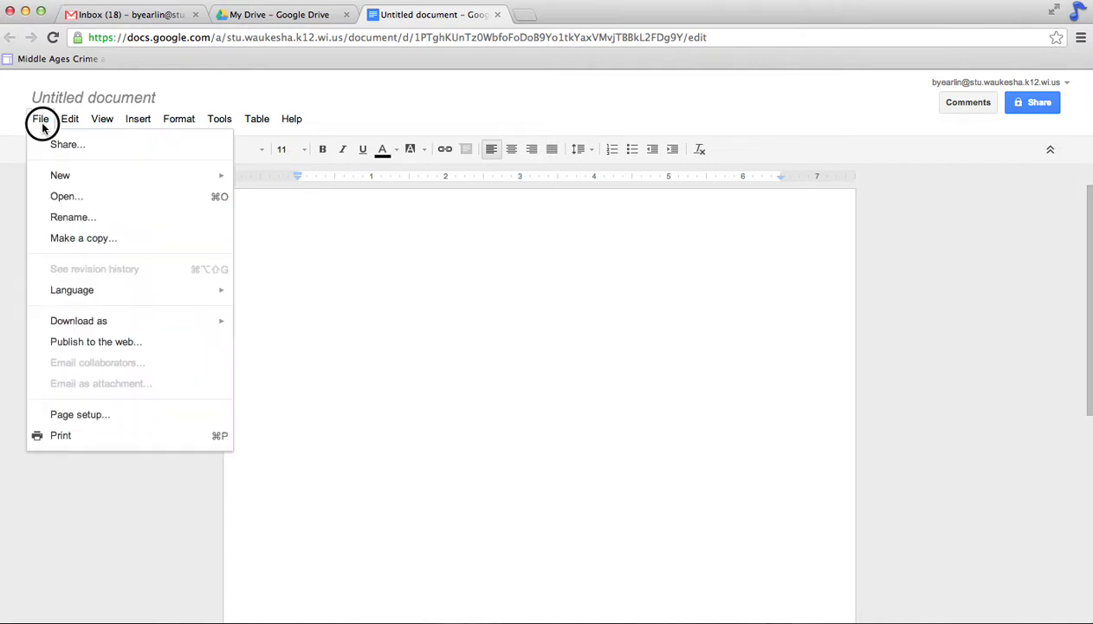
{"action": "mouse_move", "coordinate": [60, 176]}
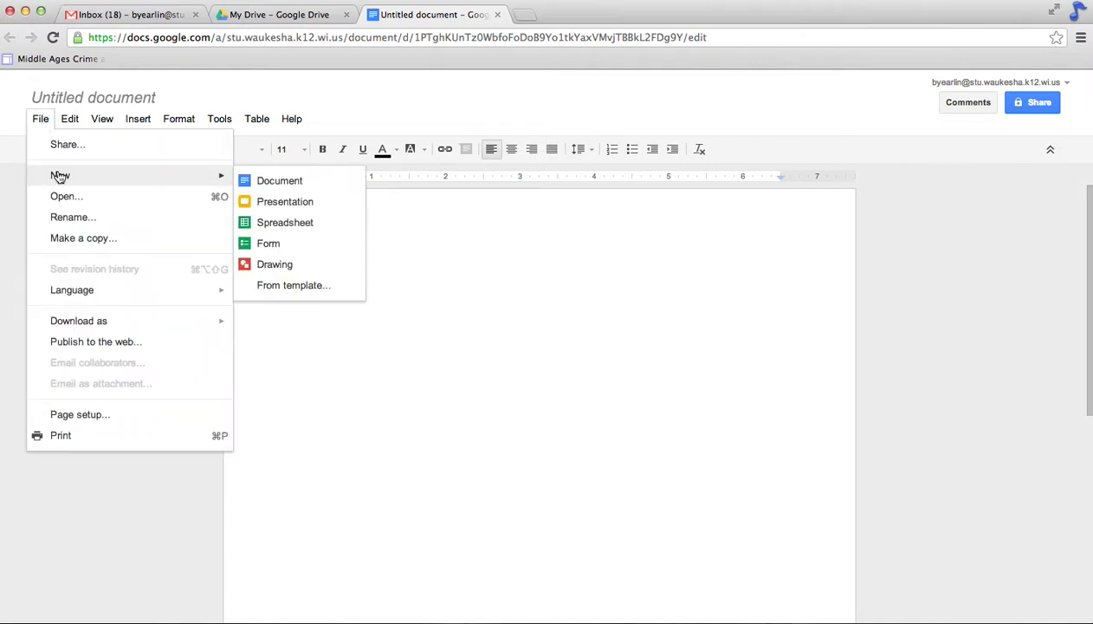
{"action": "left_click", "coordinate": [313, 288]}
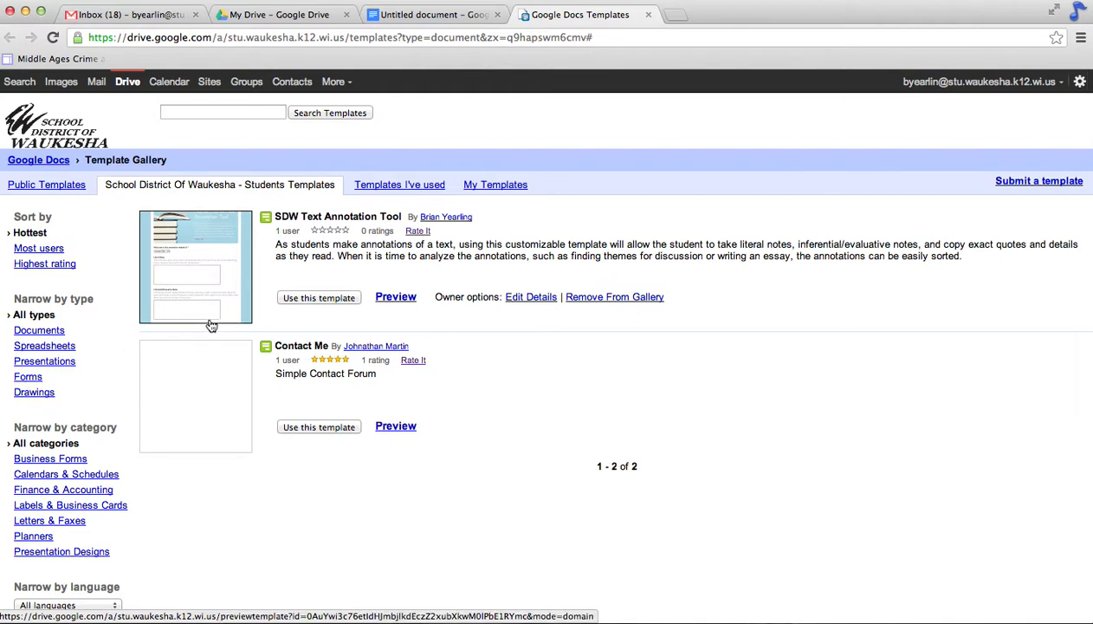
Step: Make an editable copy of the SDW Text Annotation Tool template
{"action": "left_click", "coordinate": [307, 301]}
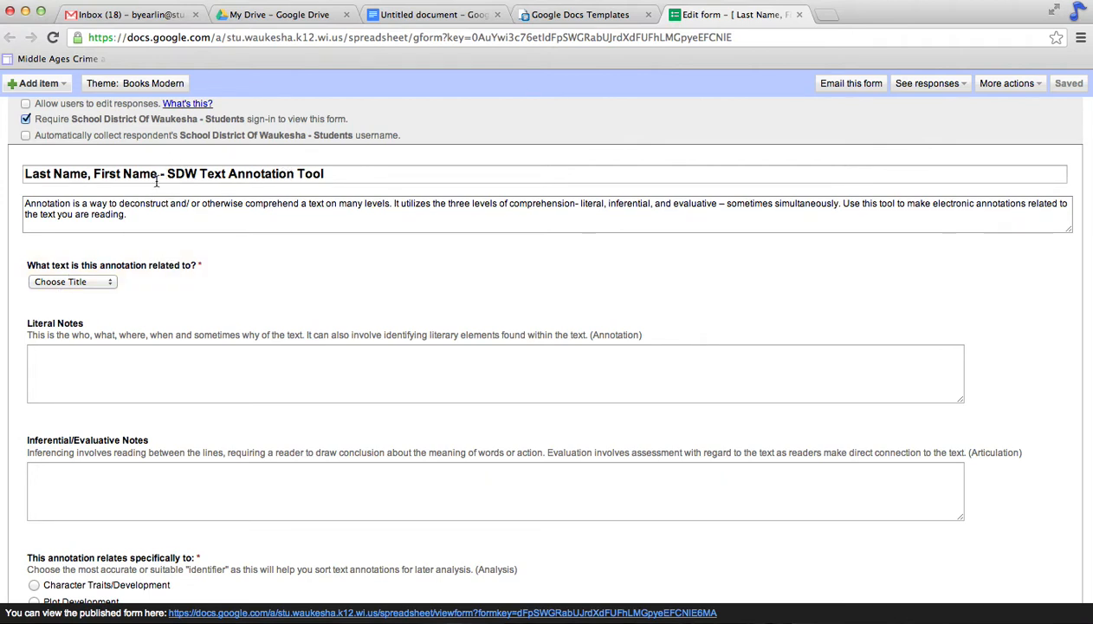
Step: Replace the title's name placeholder with the student's name and append 'for The Great Gatsby'
{"action": "left_click_drag", "start_coordinate": [155, 175], "coordinate": [34, 160]}
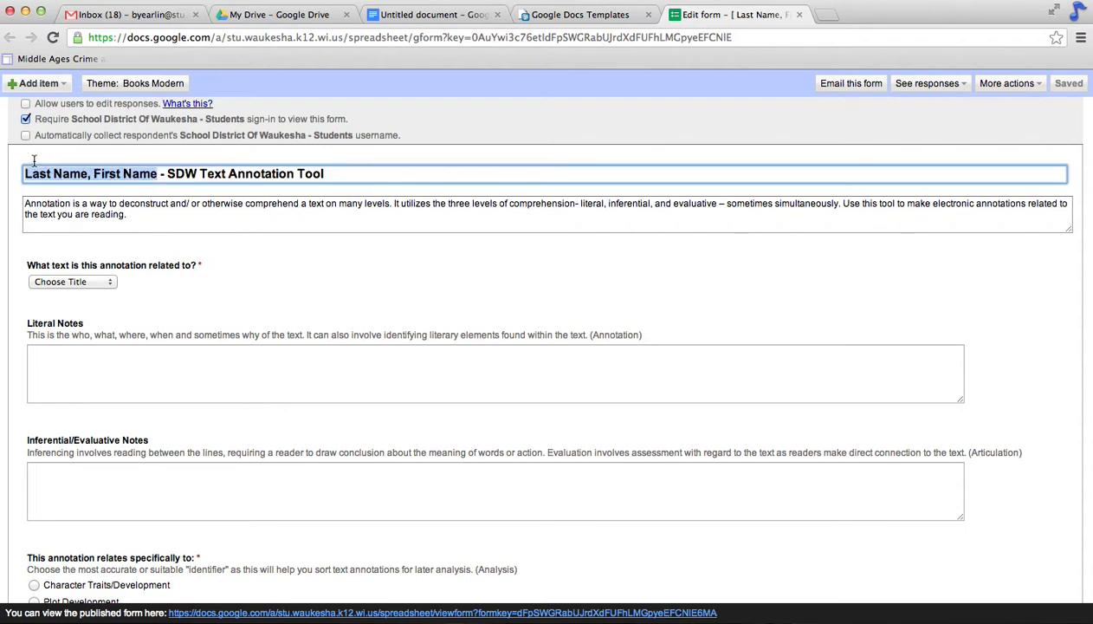
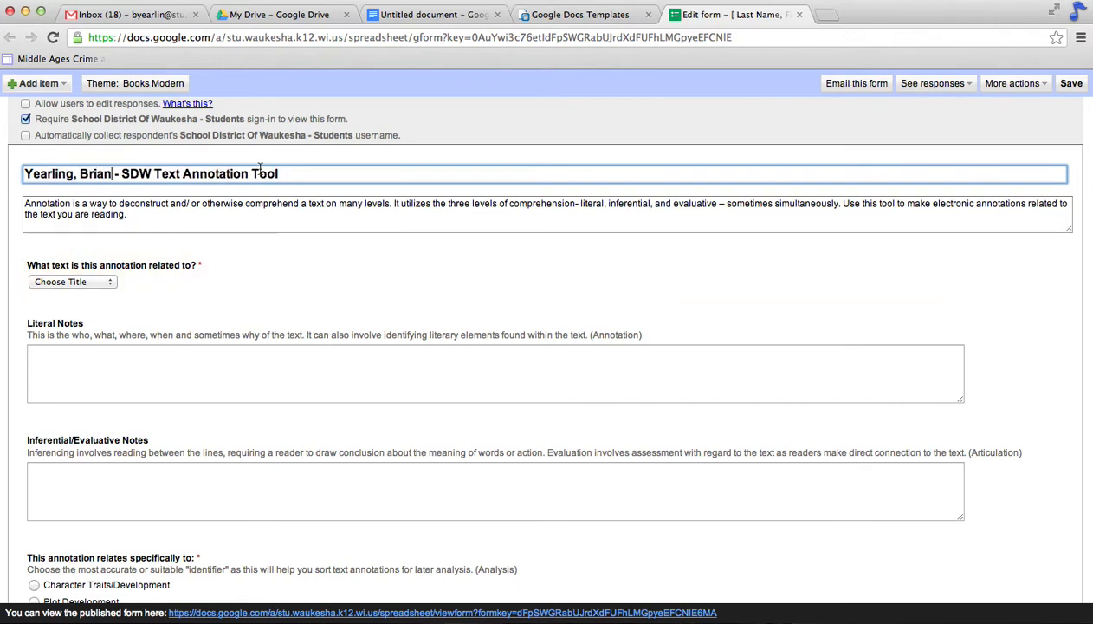
{"action": "left_click", "coordinate": [307, 168]}
{"action": "left_click", "coordinate": [316, 176]}
{"action": "type", "text": "fo r T"}
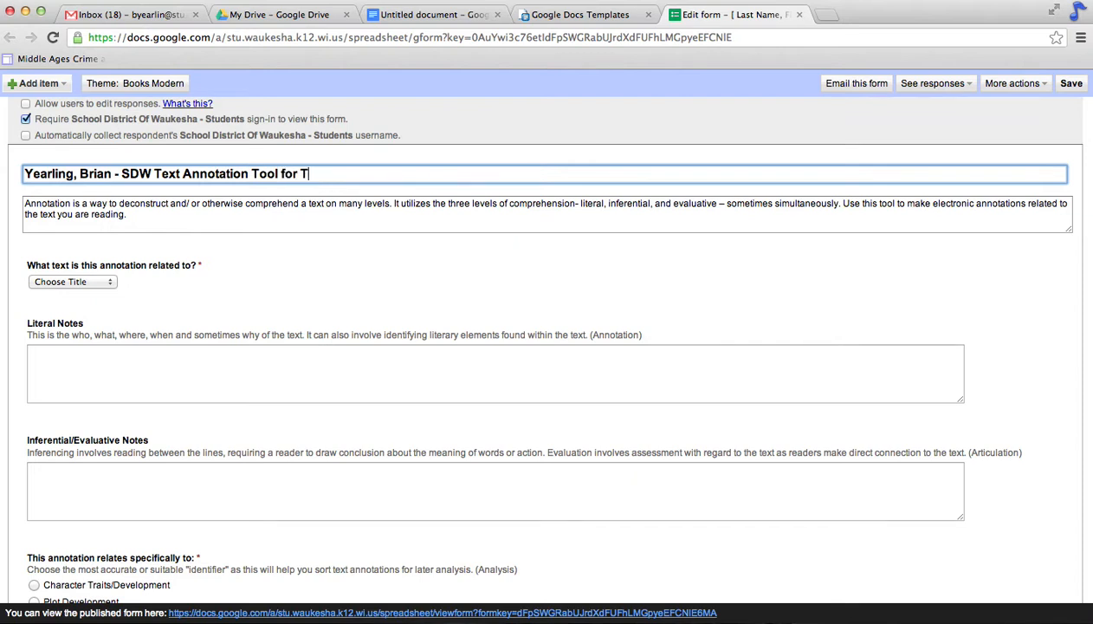
{"action": "type", "text": "he Great Gatsby"}
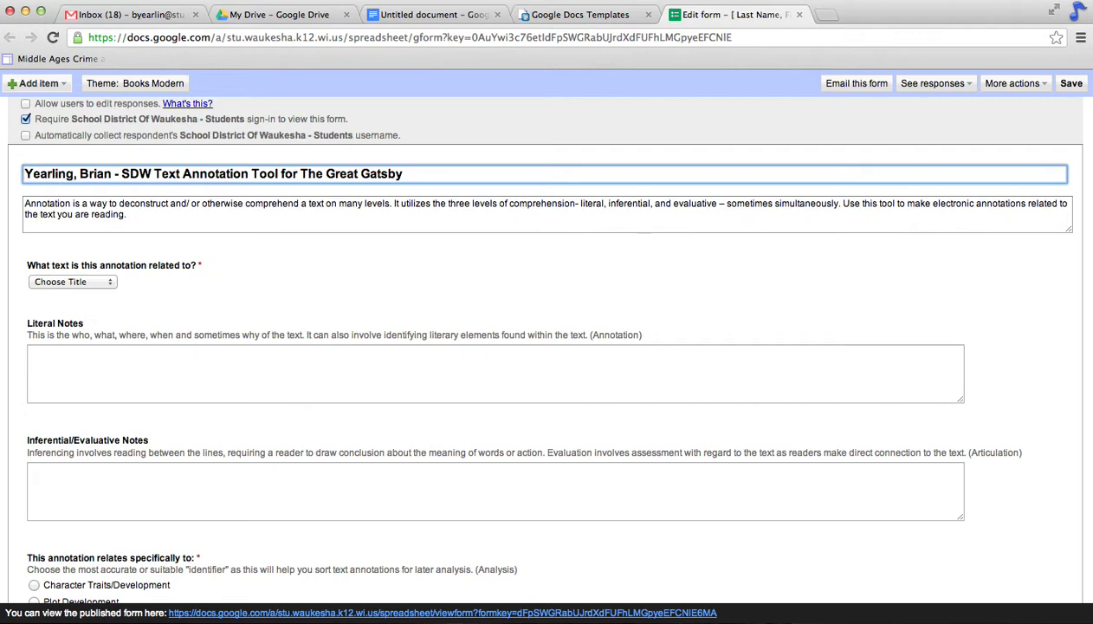
{"action": "left_click", "coordinate": [369, 212]}
{"action": "scroll", "coordinate": [374, 227], "scroll_direction": "down", "scroll_amount": 1}
{"action": "scroll", "coordinate": [374, 227], "scroll_direction": "down", "scroll_amount": 4}
{"action": "scroll", "coordinate": [374, 227], "scroll_direction": "up", "scroll_amount": 2}
{"action": "scroll", "coordinate": [373, 232], "scroll_direction": "down", "scroll_amount": 2}
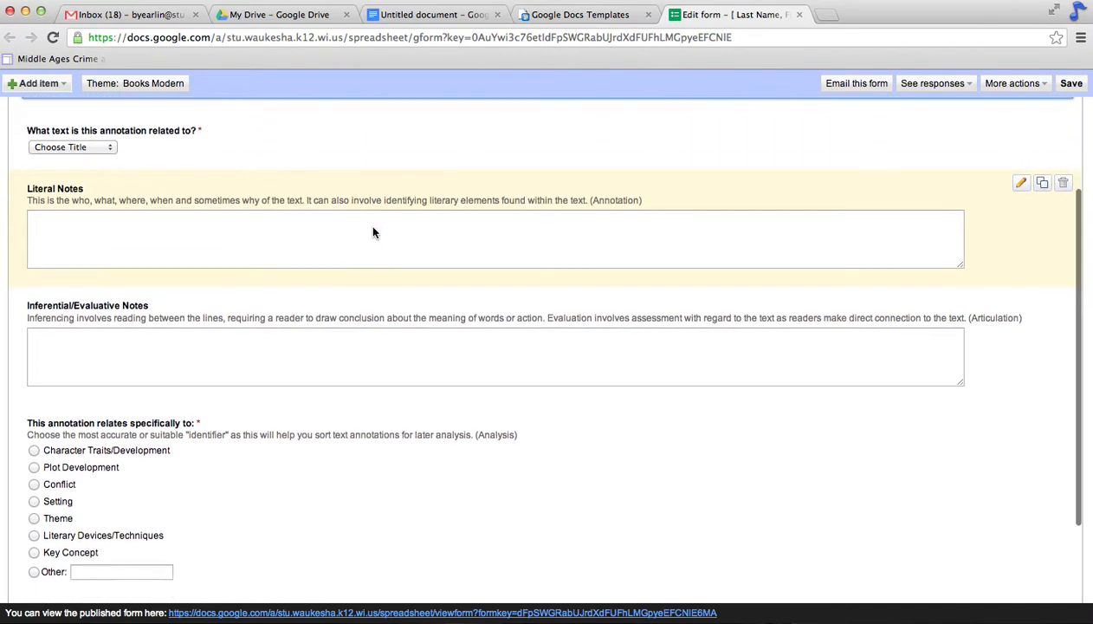
{"action": "scroll", "coordinate": [374, 227], "scroll_direction": "up", "scroll_amount": 3}
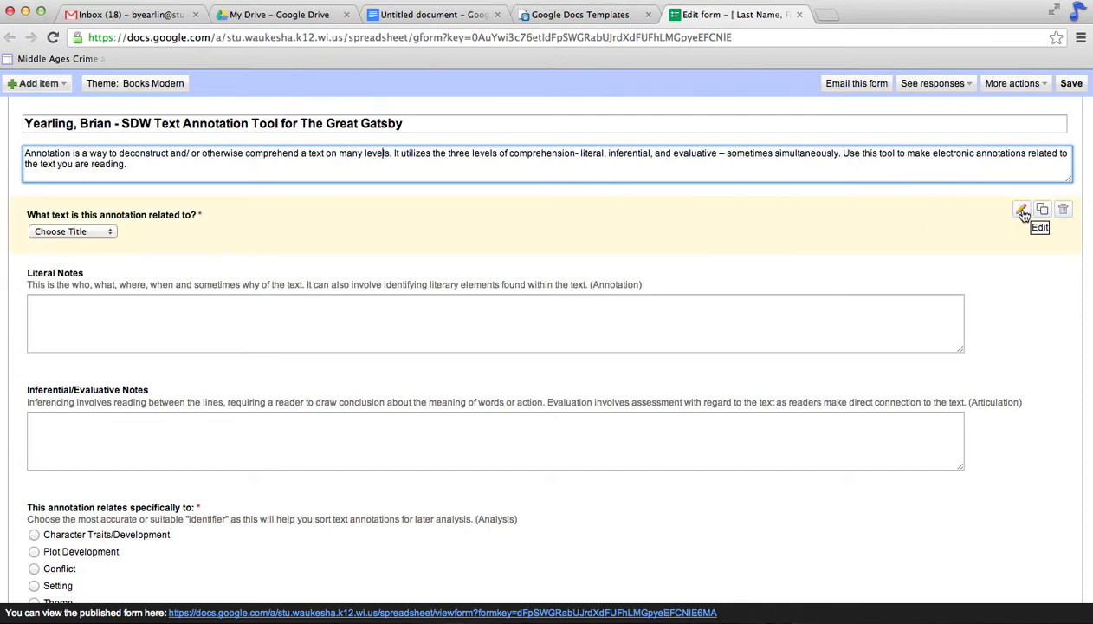
Step: Set the 'What text' question choices to The Great Gatsby, The Scarlet Letter and Hamlet
{"action": "left_click", "coordinate": [1023, 213]}
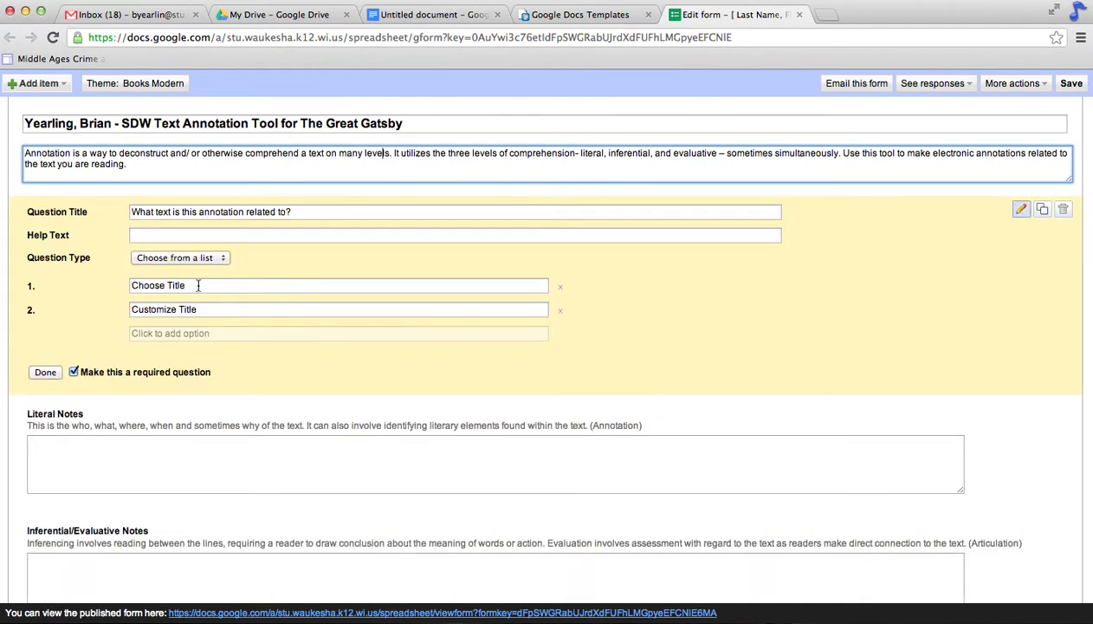
{"action": "left_click", "coordinate": [200, 287]}
{"action": "left_click_drag", "start_coordinate": [200, 286], "coordinate": [91, 269]}
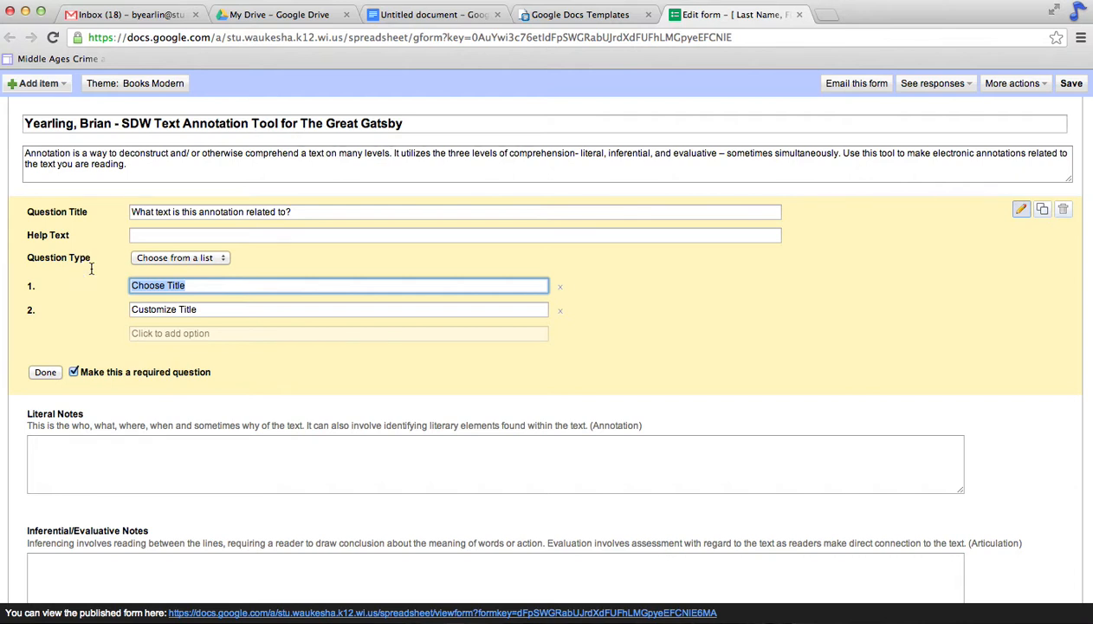
{"action": "type", "text": "The Great Gatsby"}
{"action": "key", "text": "Tab"}
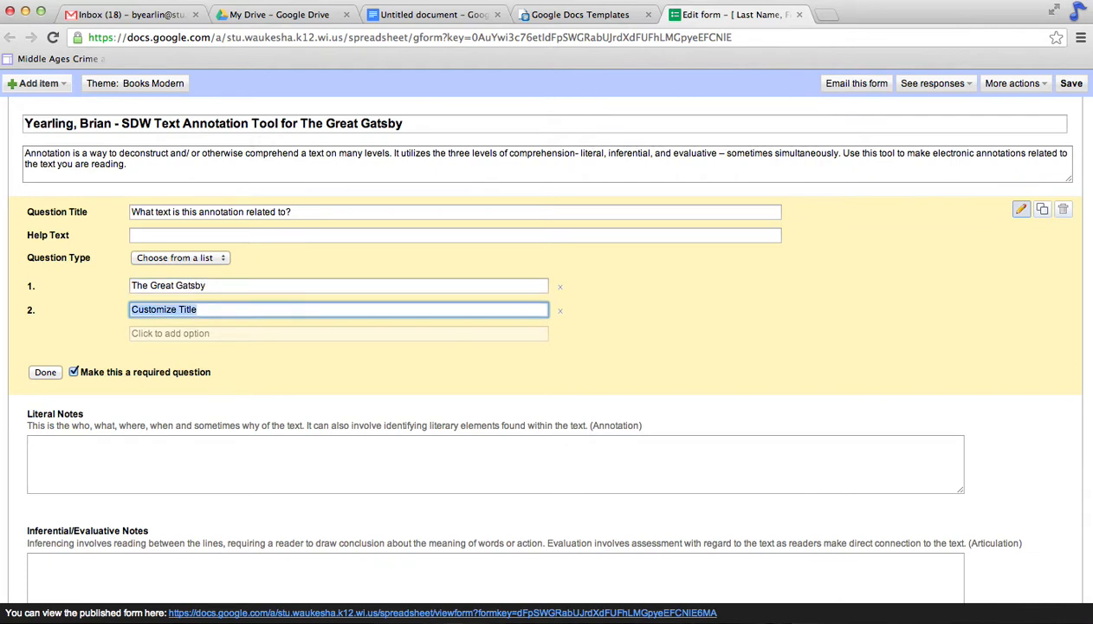
{"action": "type", "text": "The "}
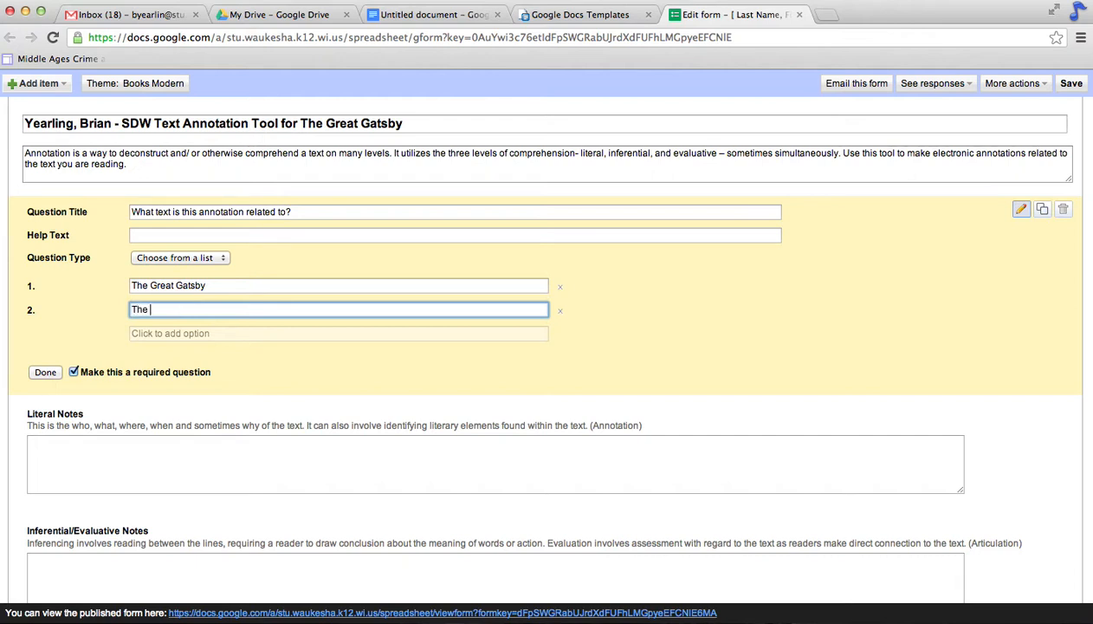
{"action": "type", "text": "Scarlet Letter"}
{"action": "key", "text": "Return"}
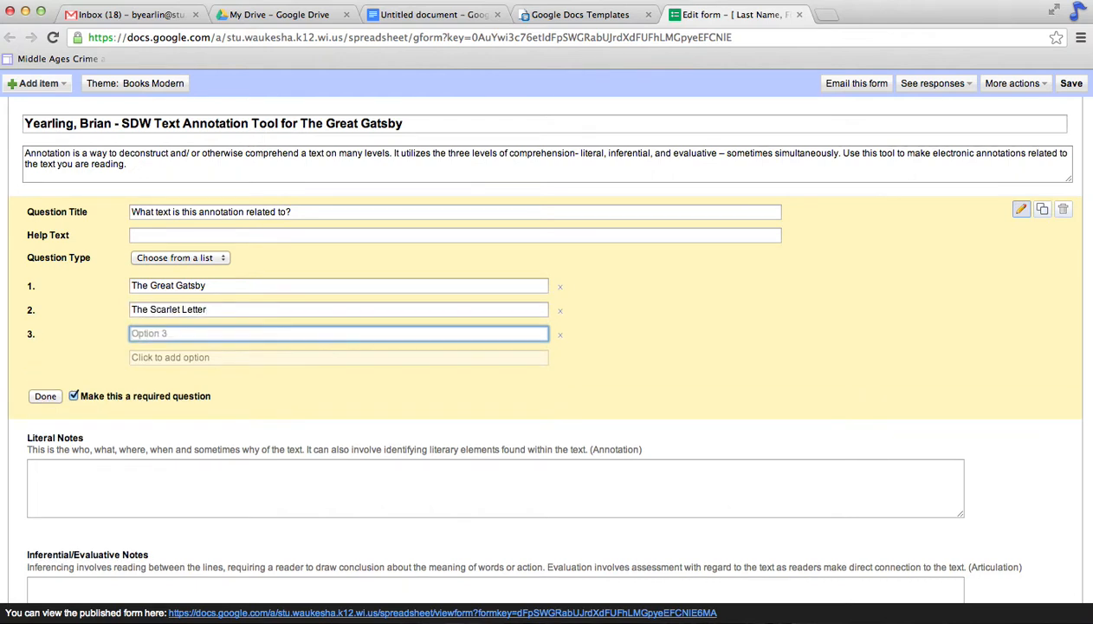
{"action": "type", "text": "Hamlet"}
{"action": "scroll", "coordinate": [256, 350], "scroll_direction": "down", "scroll_amount": 1}
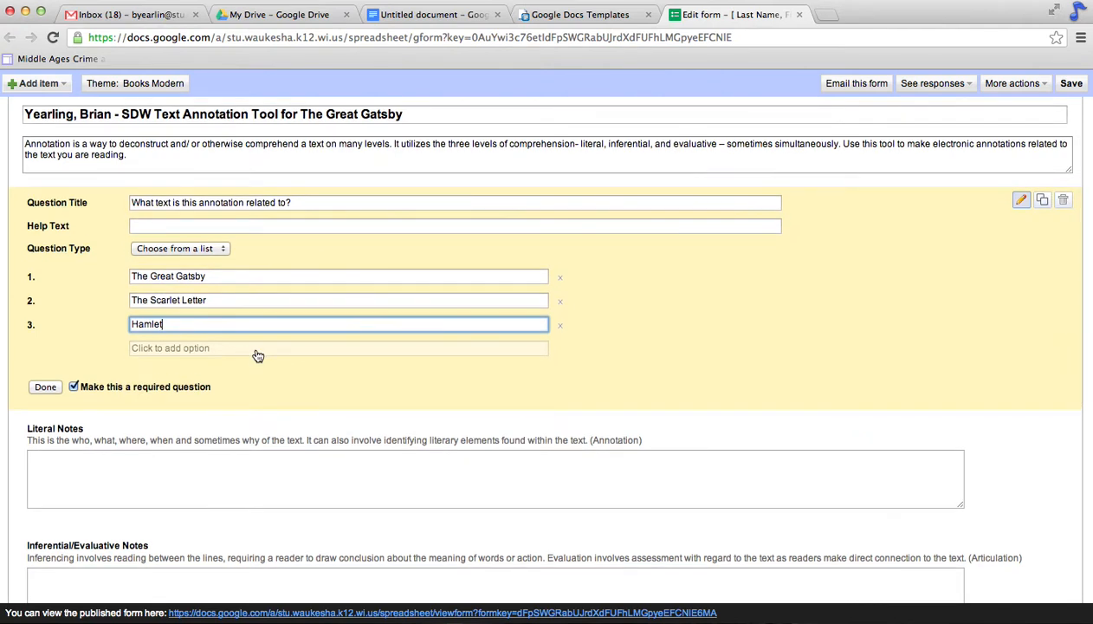
{"action": "left_click", "coordinate": [39, 390]}
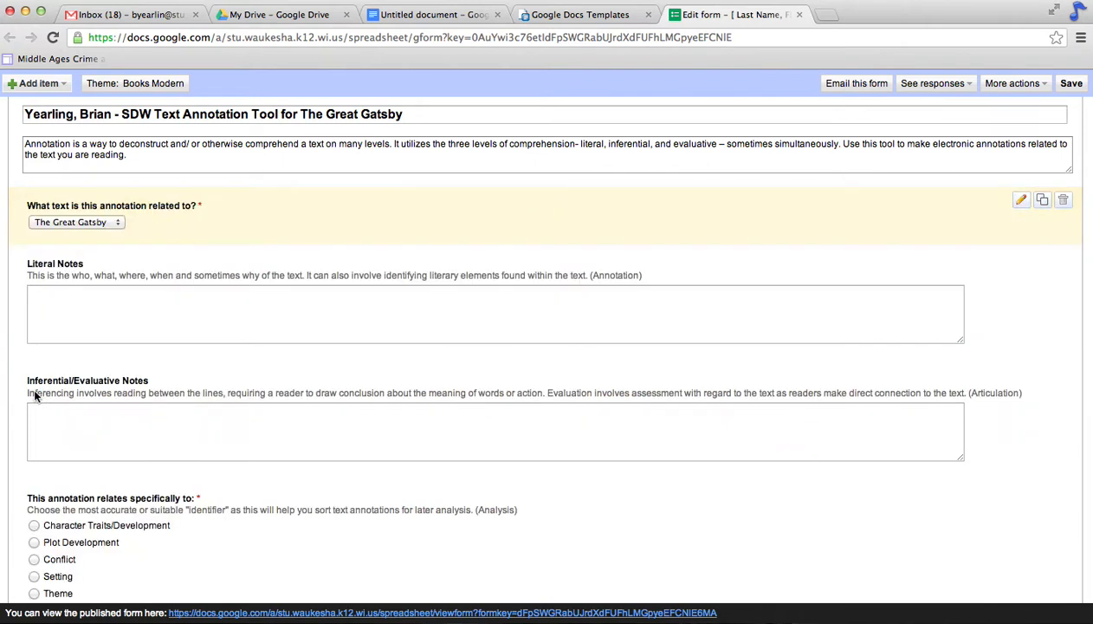
{"action": "scroll", "coordinate": [222, 408], "scroll_direction": "down", "scroll_amount": 1}
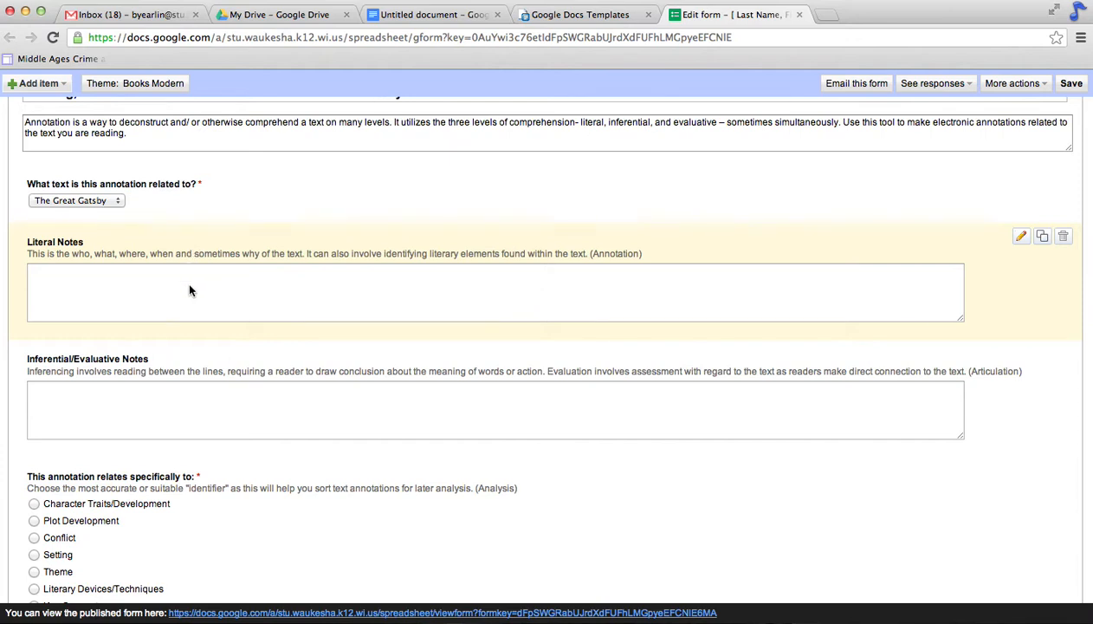
{"action": "scroll", "coordinate": [217, 309], "scroll_direction": "down", "scroll_amount": 2}
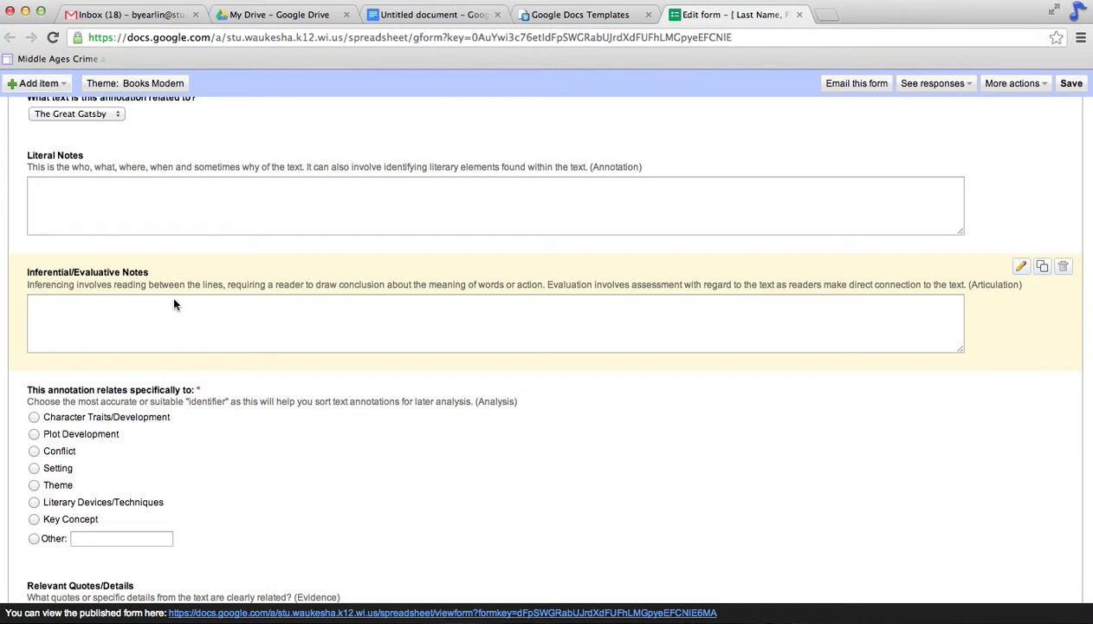
{"action": "scroll", "coordinate": [174, 304], "scroll_direction": "down", "scroll_amount": 3}
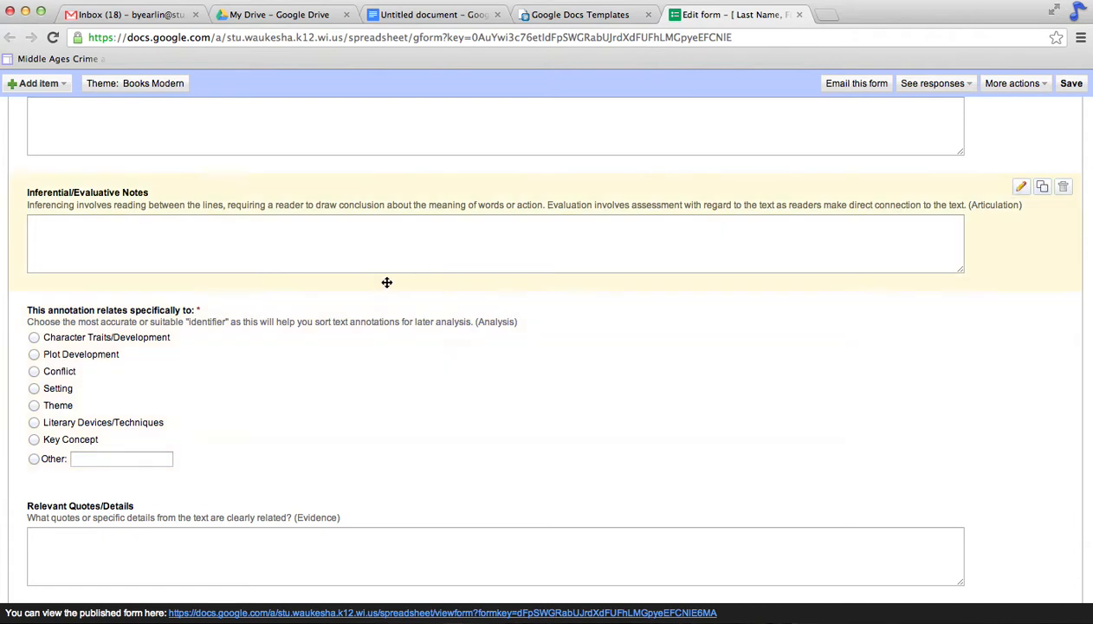
{"action": "left_click", "coordinate": [1018, 305]}
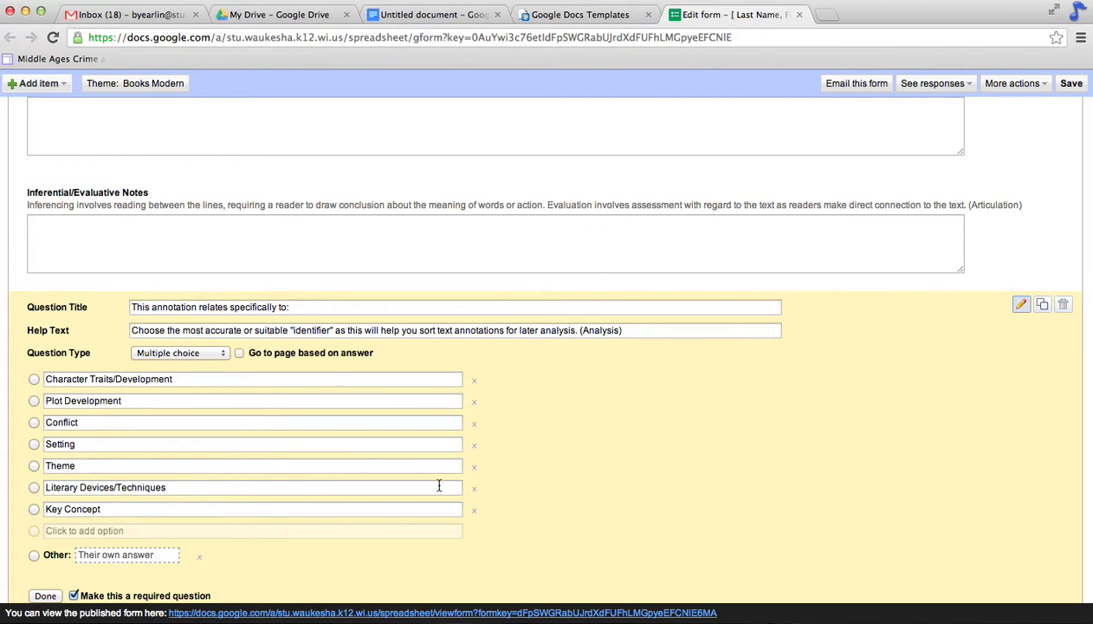
{"action": "left_click", "coordinate": [474, 511]}
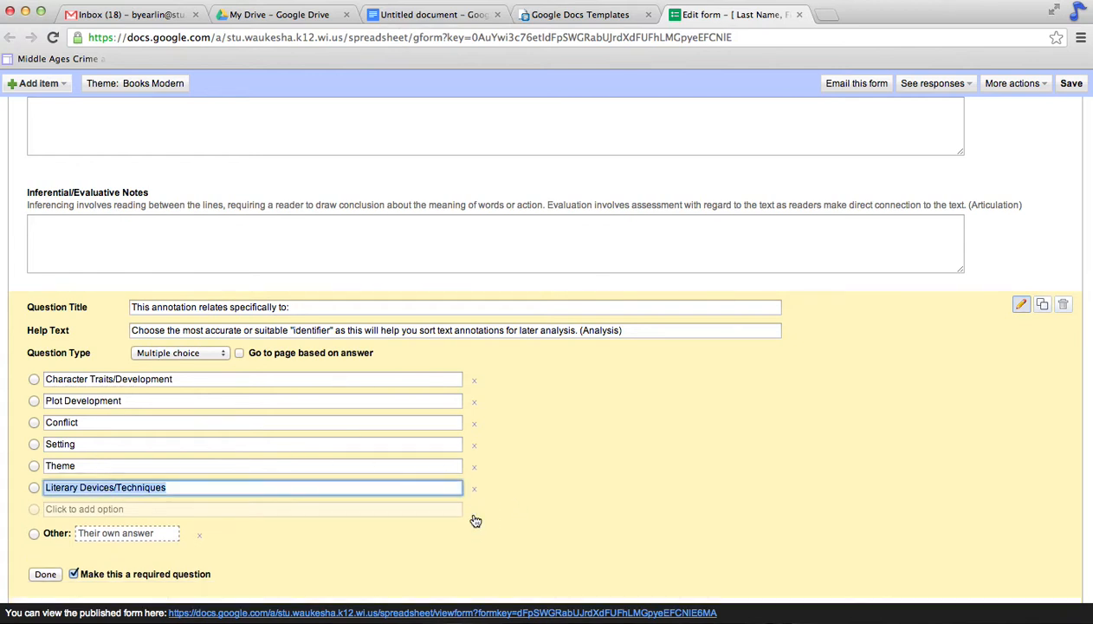
{"action": "left_click", "coordinate": [149, 514]}
{"action": "type", "text": "Good and Evil"}
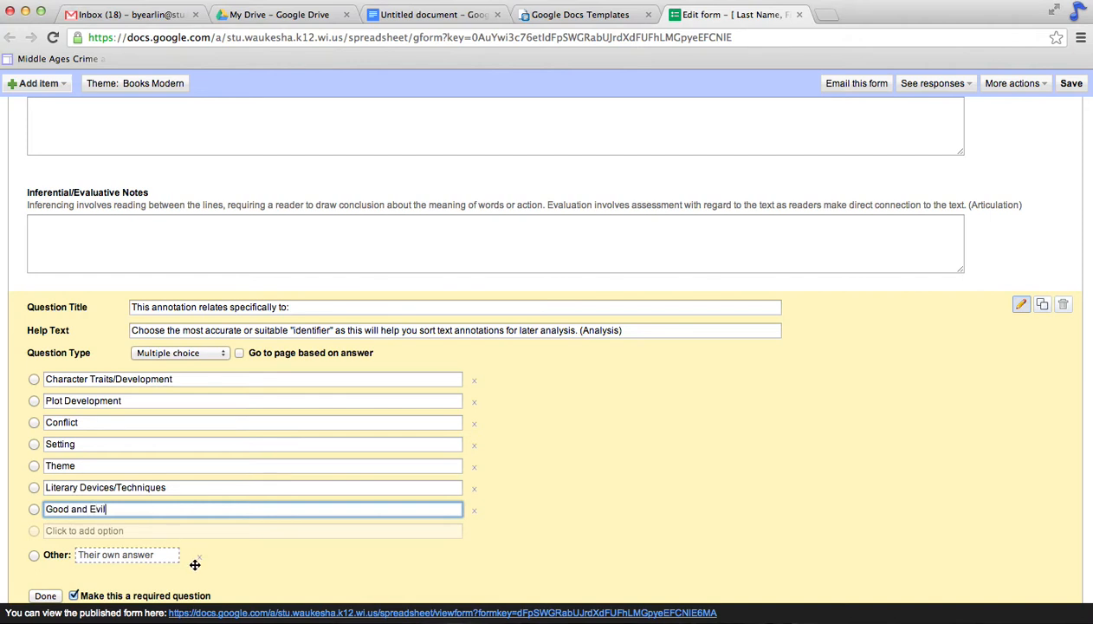
{"action": "scroll", "coordinate": [195, 565], "scroll_direction": "down", "scroll_amount": 3}
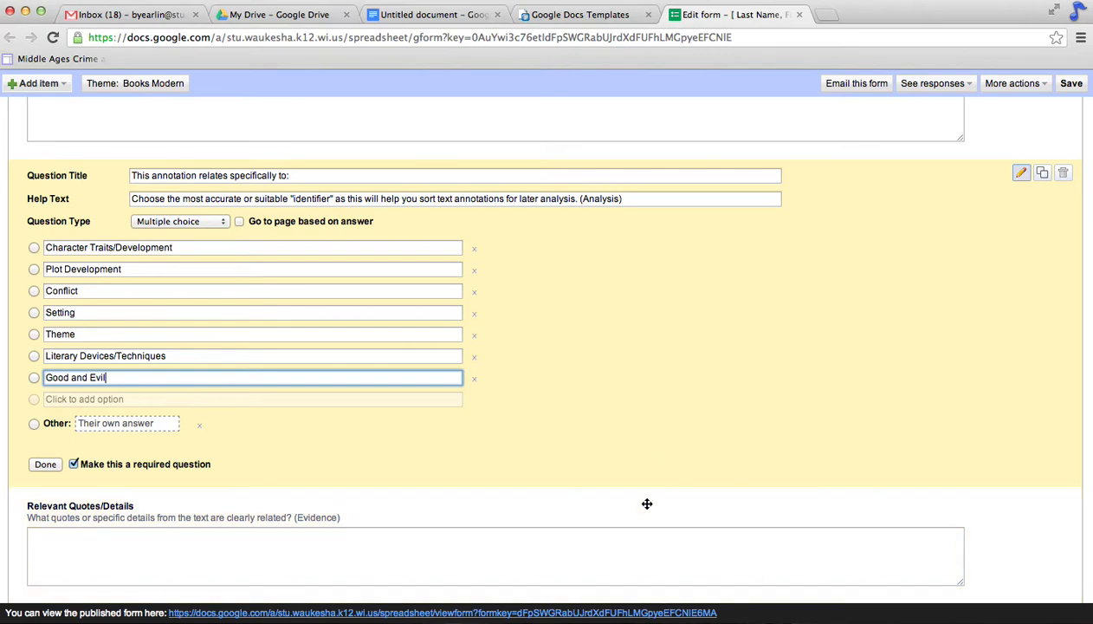
{"action": "scroll", "coordinate": [722, 354], "scroll_direction": "up", "scroll_amount": 5}
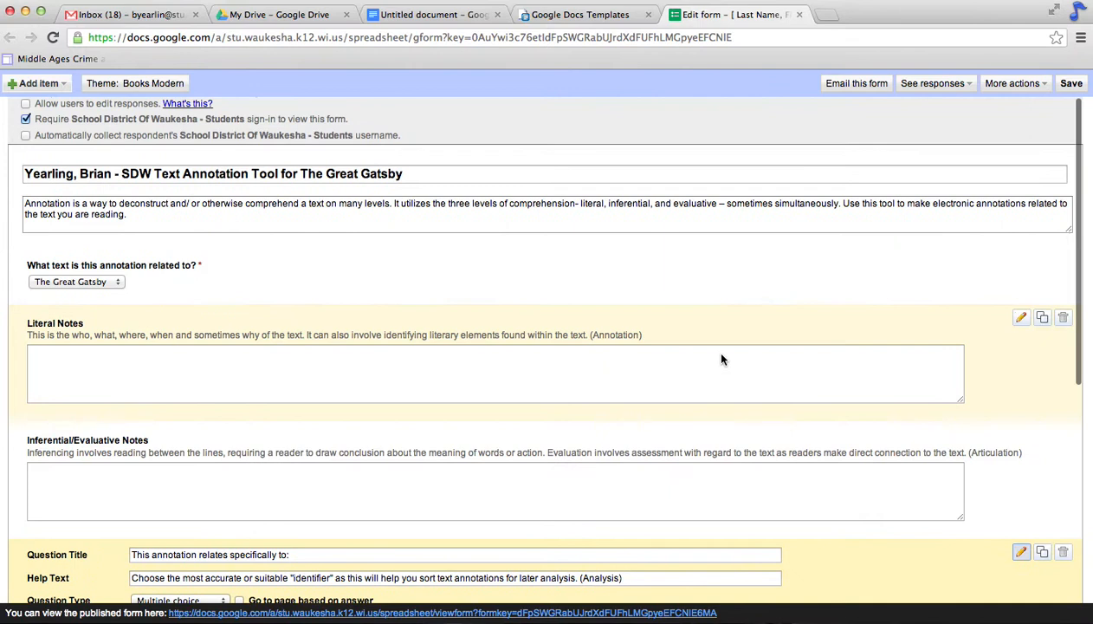
Step: Save the form and return to the My Drive file list
{"action": "left_click", "coordinate": [1074, 84]}
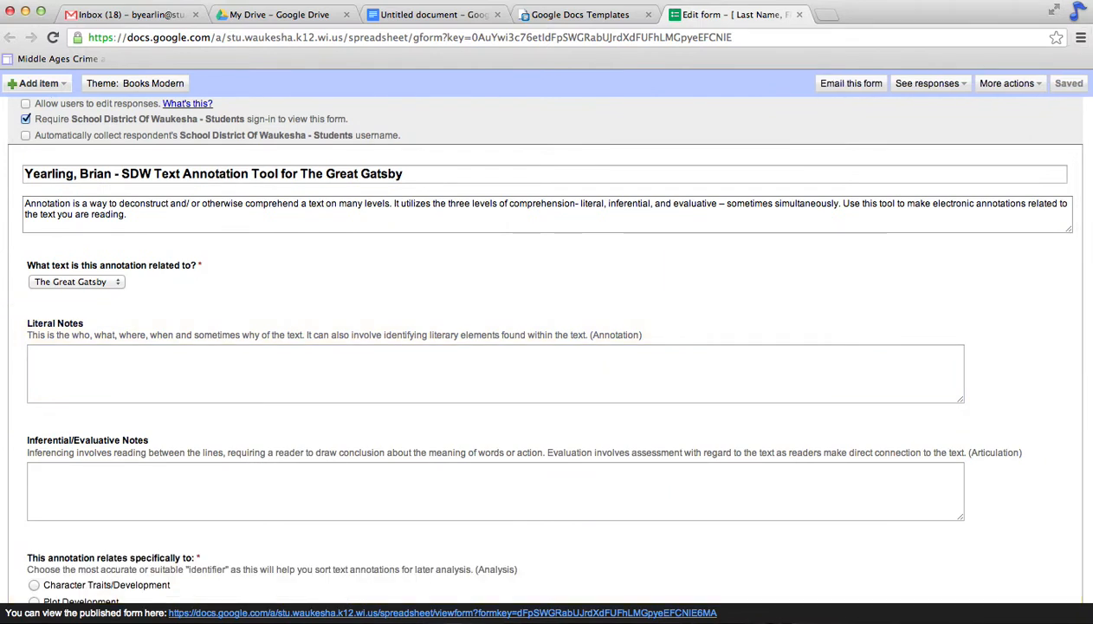
{"action": "left_click", "coordinate": [764, 0]}
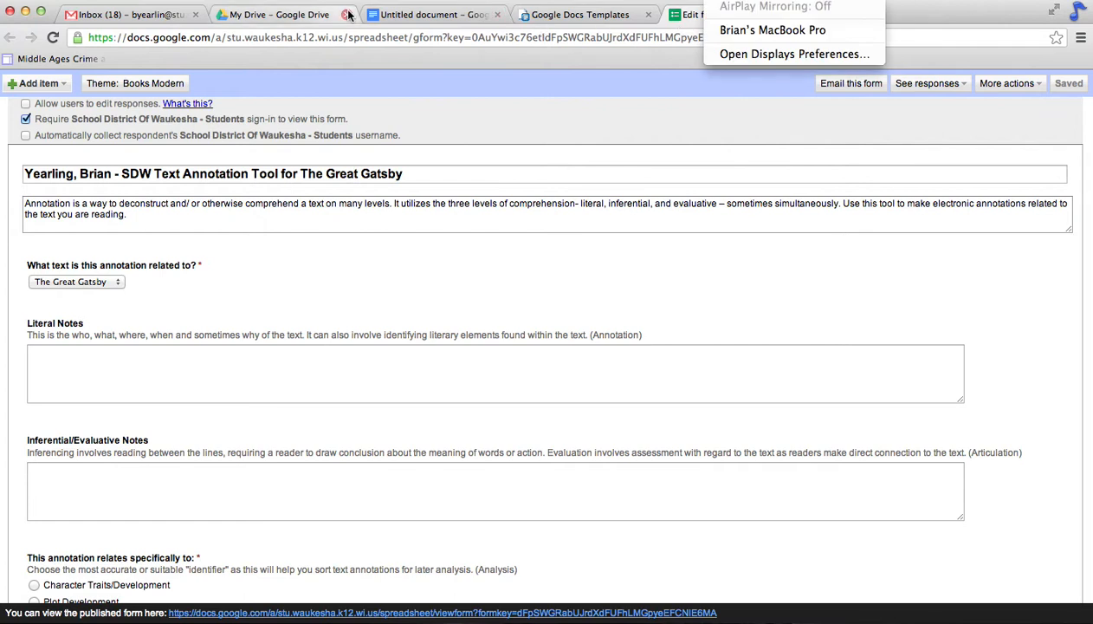
{"action": "left_click", "coordinate": [282, 20]}
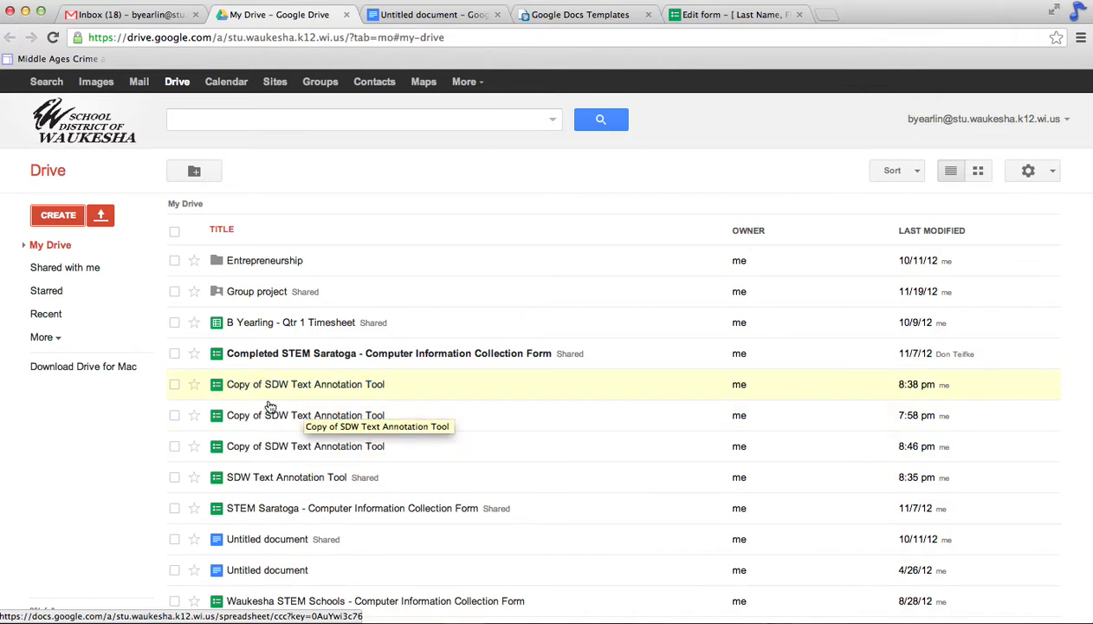
Step: Reload Drive, select the 8:58 pm SDW Text Annotation Tool copy, and choose Rename
{"action": "left_click", "coordinate": [52, 37]}
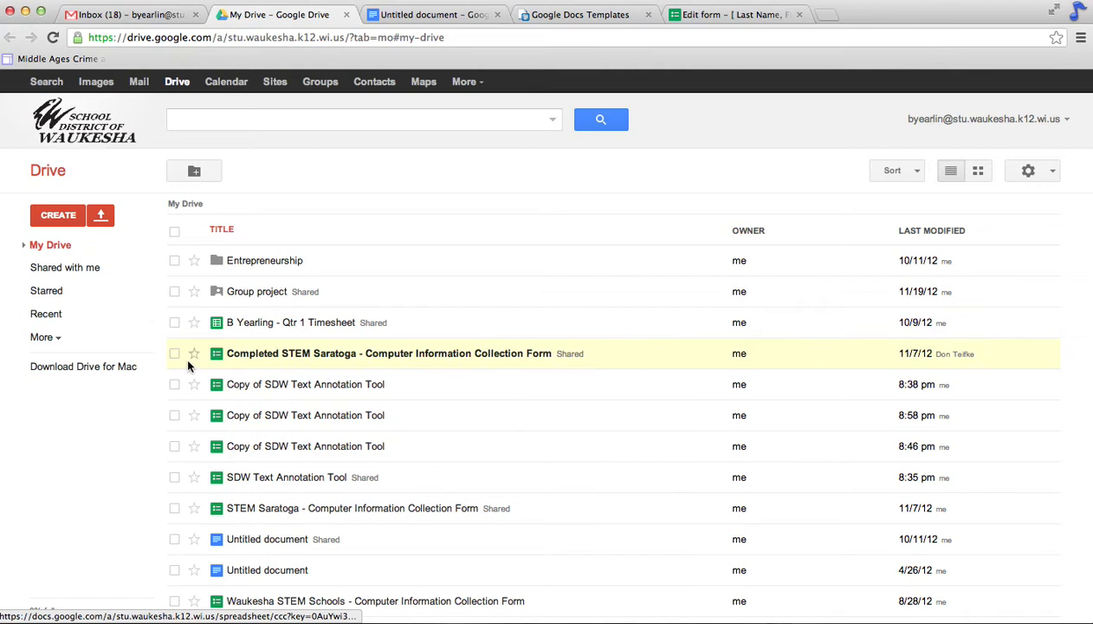
{"action": "left_click", "coordinate": [174, 417]}
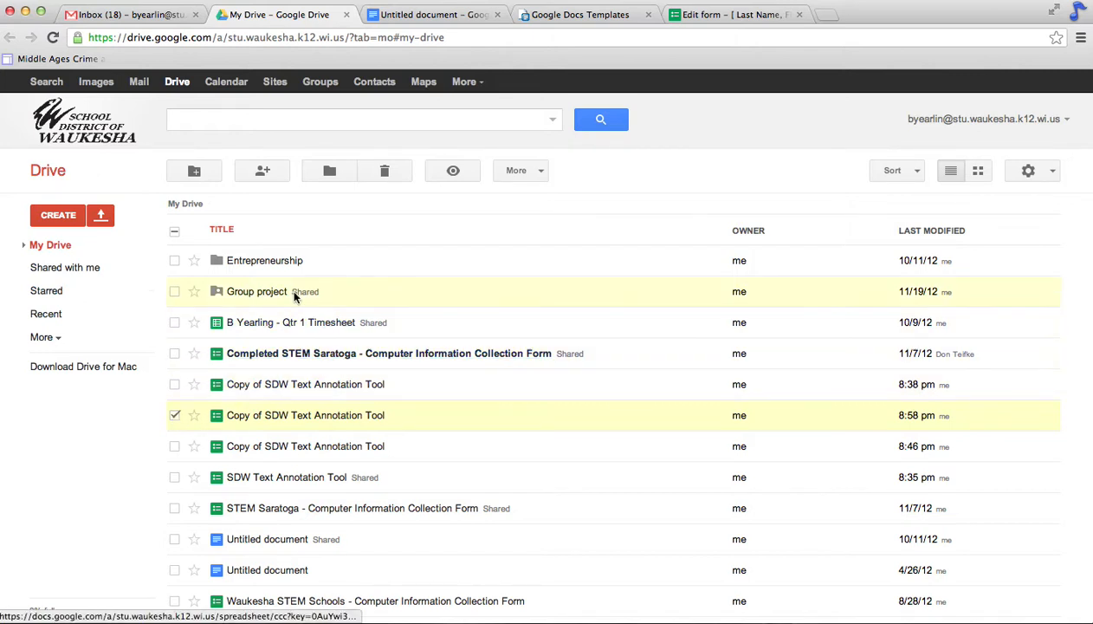
{"action": "left_click", "coordinate": [529, 171]}
{"action": "left_click", "coordinate": [516, 345]}
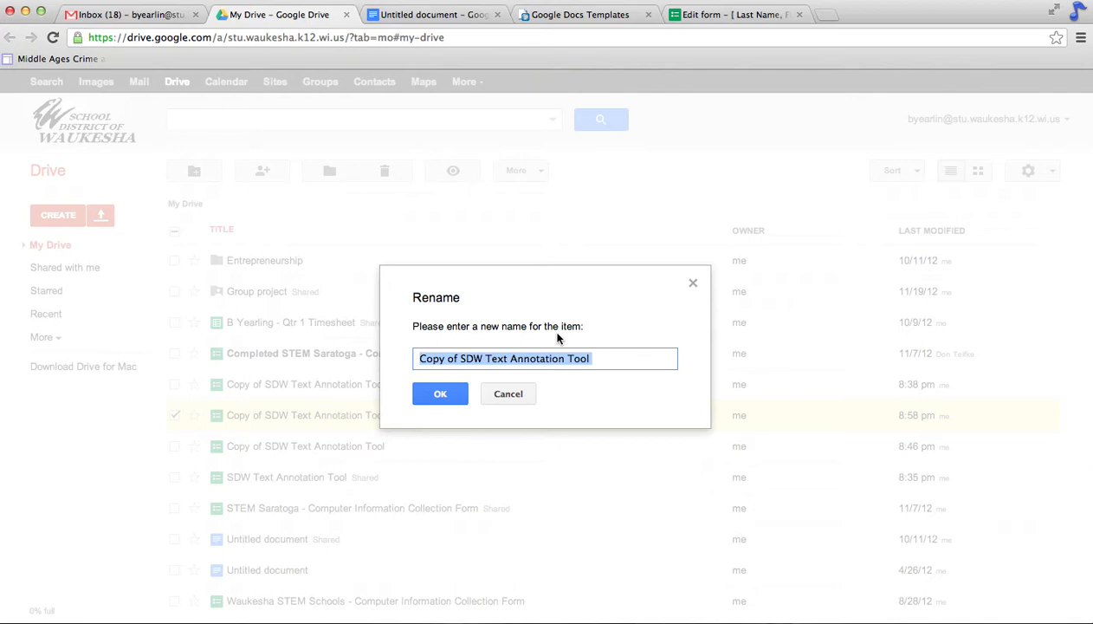
Step: Rename the copy 'Grapes of Wrath - Text Annotations', move it to Entrepreneurship, and open it
{"action": "type", "text": "Grape"}
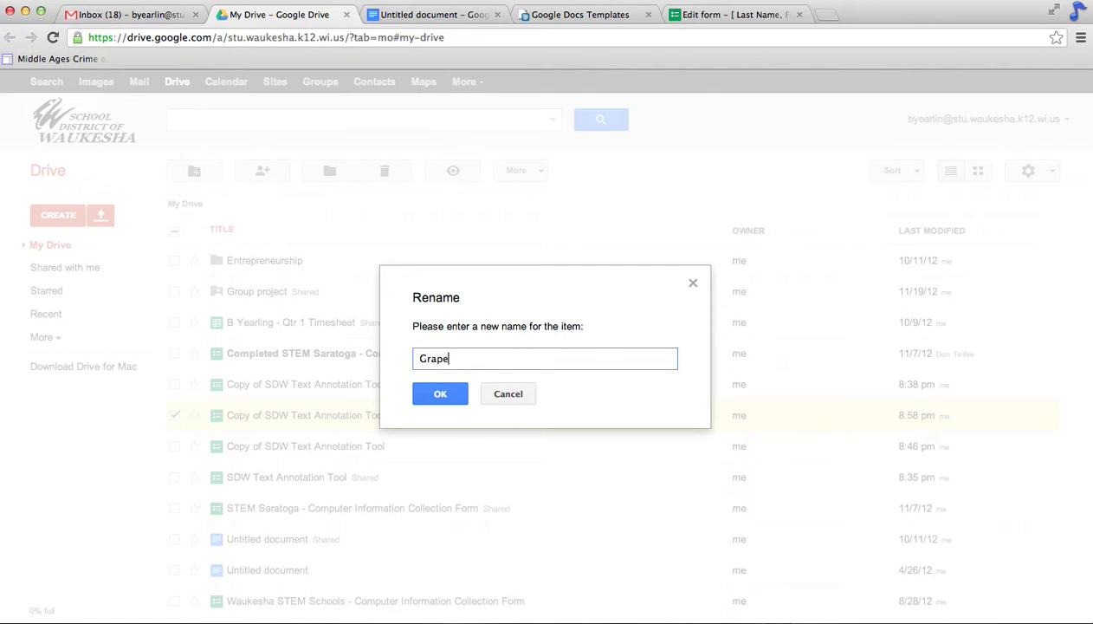
{"action": "type", "text": "s of Wrath - Text Annotations"}
{"action": "left_click", "coordinate": [441, 396]}
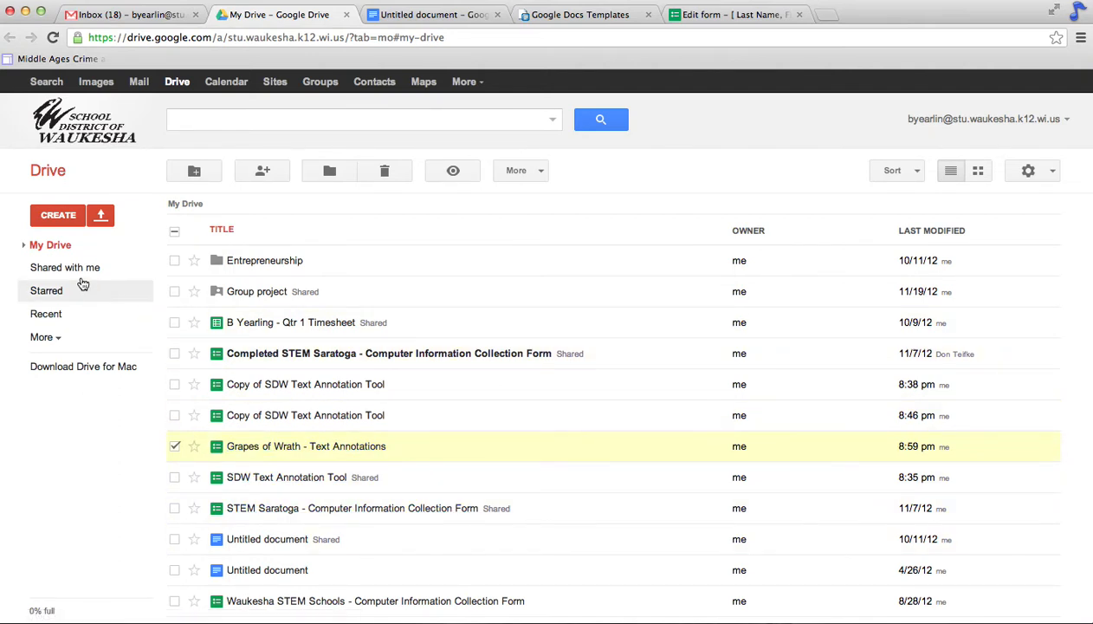
{"action": "left_click", "coordinate": [25, 246]}
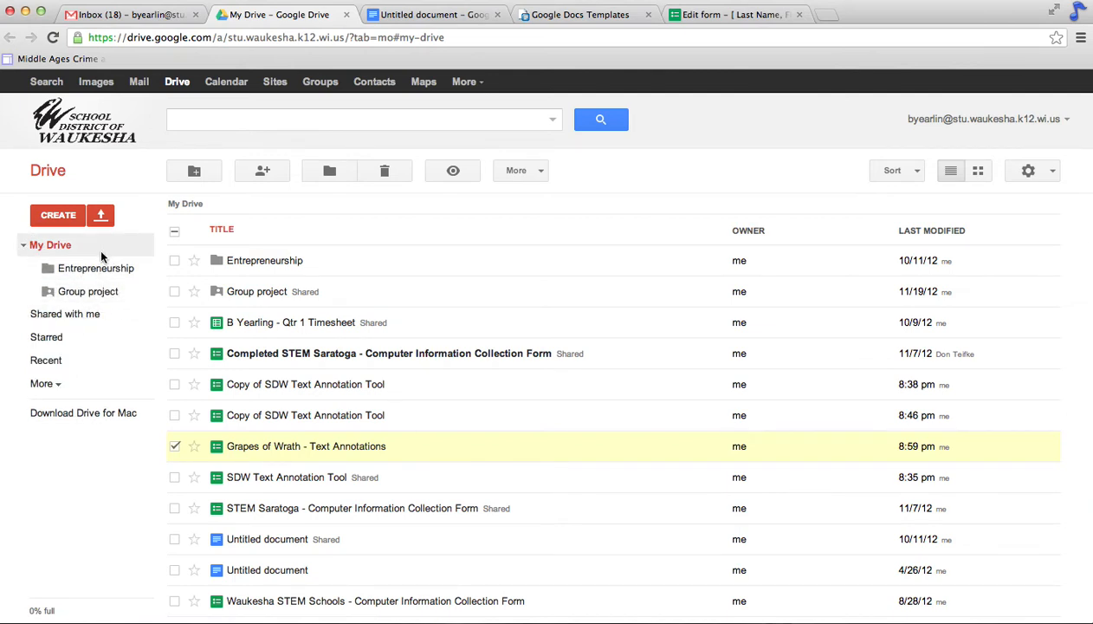
{"action": "mouse_move", "coordinate": [231, 457]}
{"action": "left_mouse_down"}
{"action": "mouse_move", "coordinate": [241, 445]}
{"action": "mouse_move", "coordinate": [107, 259]}
{"action": "mouse_move", "coordinate": [101, 272]}
{"action": "left_mouse_up"}
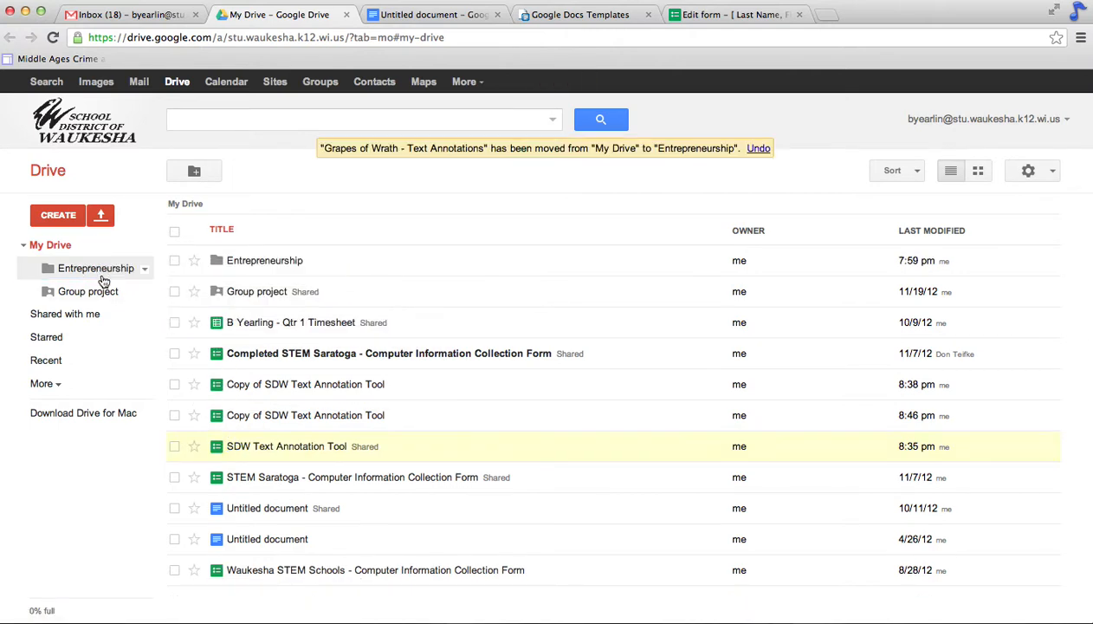
{"action": "left_click", "coordinate": [103, 277]}
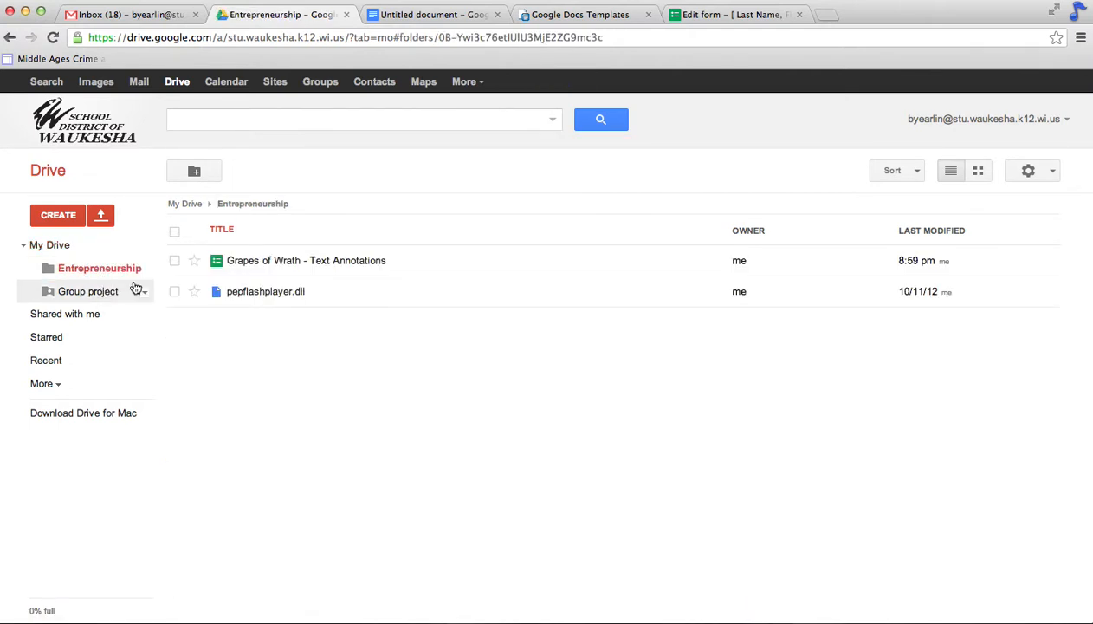
{"action": "left_click", "coordinate": [305, 267]}
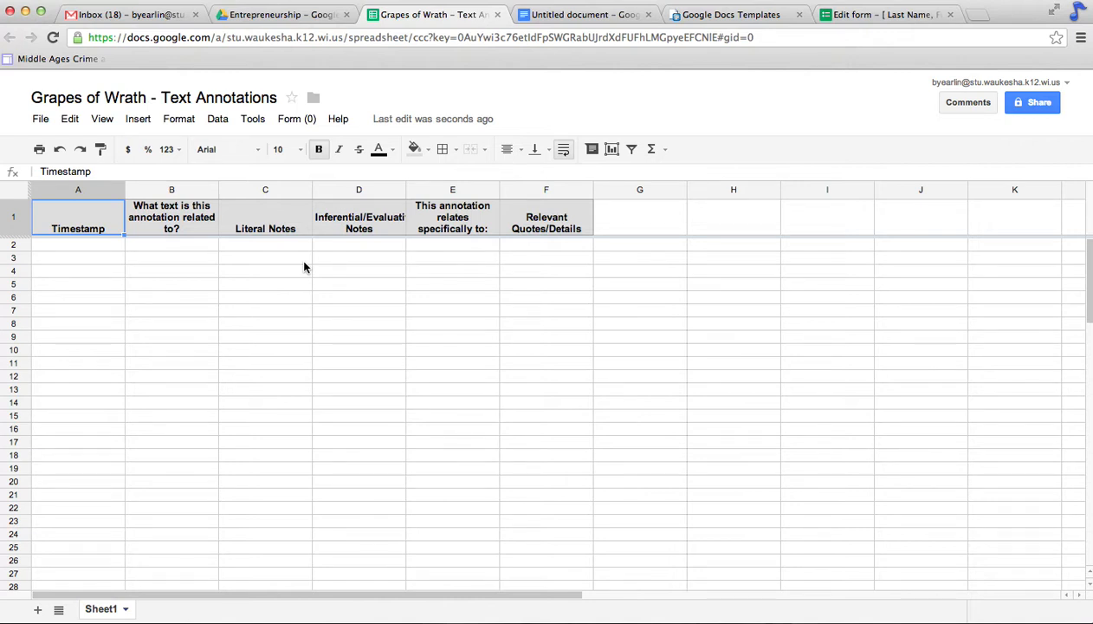
Step: Choose Form > Go to live form from the spreadsheet
{"action": "left_click", "coordinate": [296, 121]}
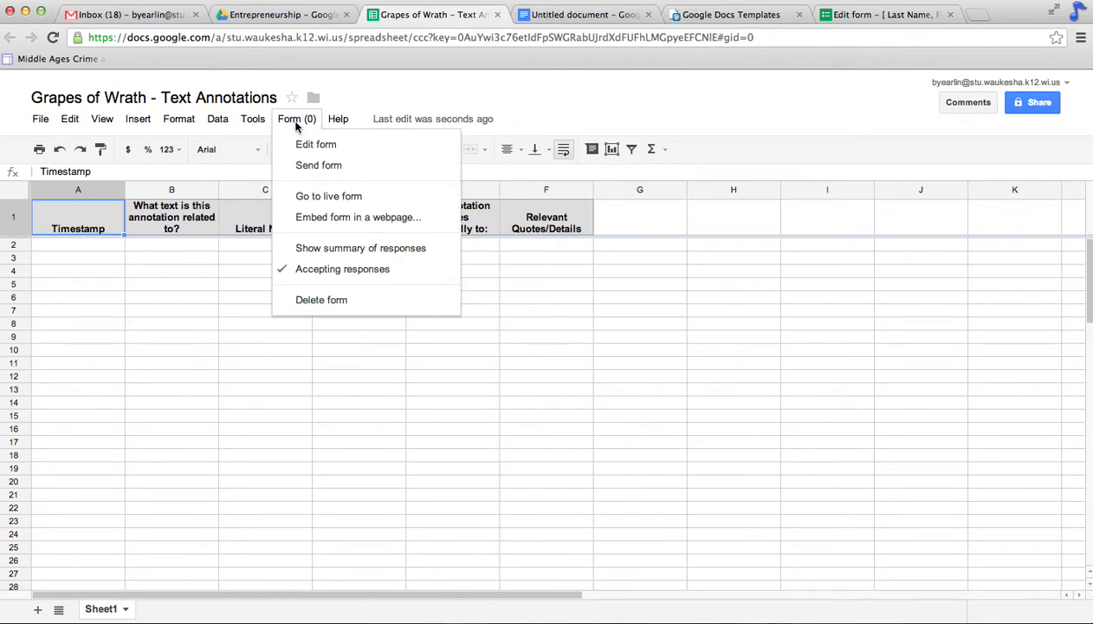
{"action": "left_click", "coordinate": [307, 196]}
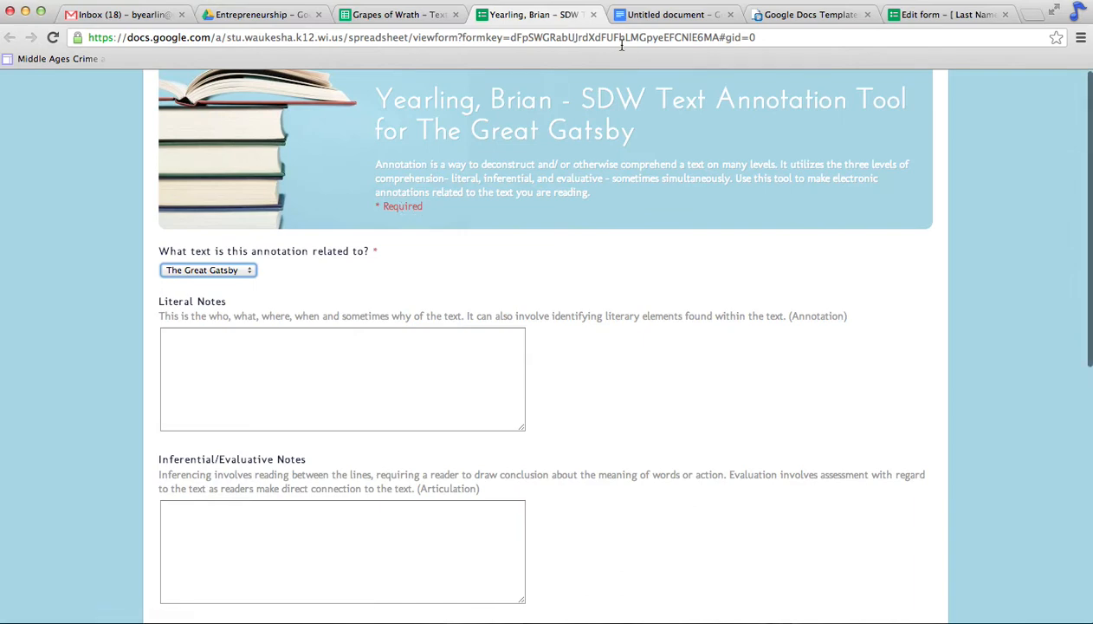
Step: Place the live form in its own window beside the spreadsheet
{"action": "left_click_drag", "start_coordinate": [537, 15], "coordinate": [390, 130]}
{"action": "left_click_drag", "start_coordinate": [185, 281], "coordinate": [526, 290]}
{"action": "left_click_drag", "start_coordinate": [817, 131], "coordinate": [635, 17]}
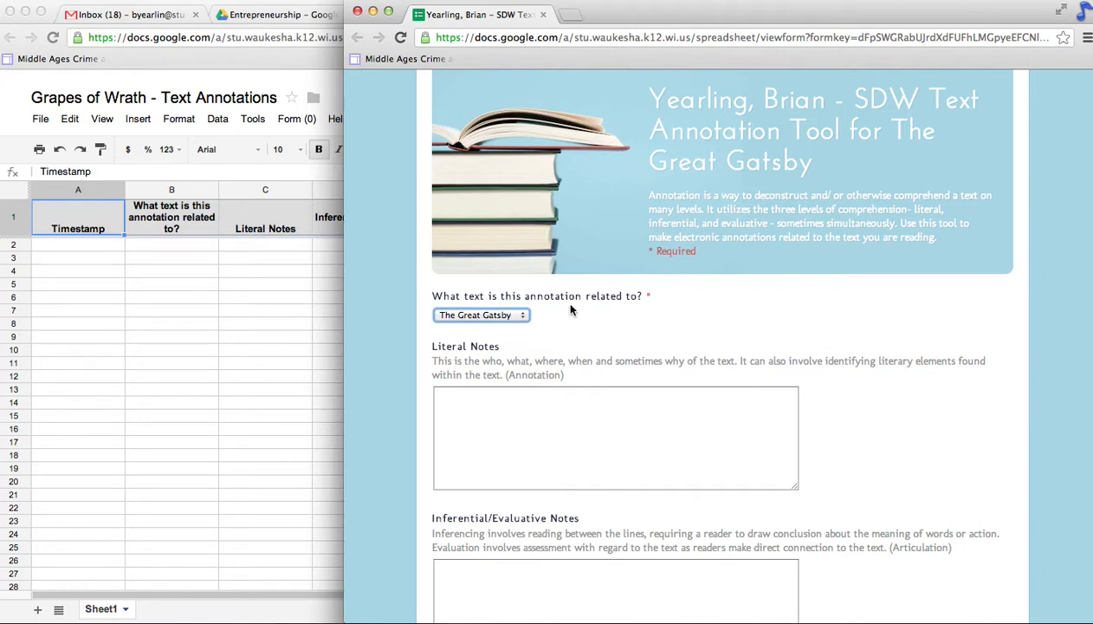
Step: Choose The Scarlet Letter and write a Literal Note about Pearl jumping between light spots
{"action": "left_click", "coordinate": [517, 315]}
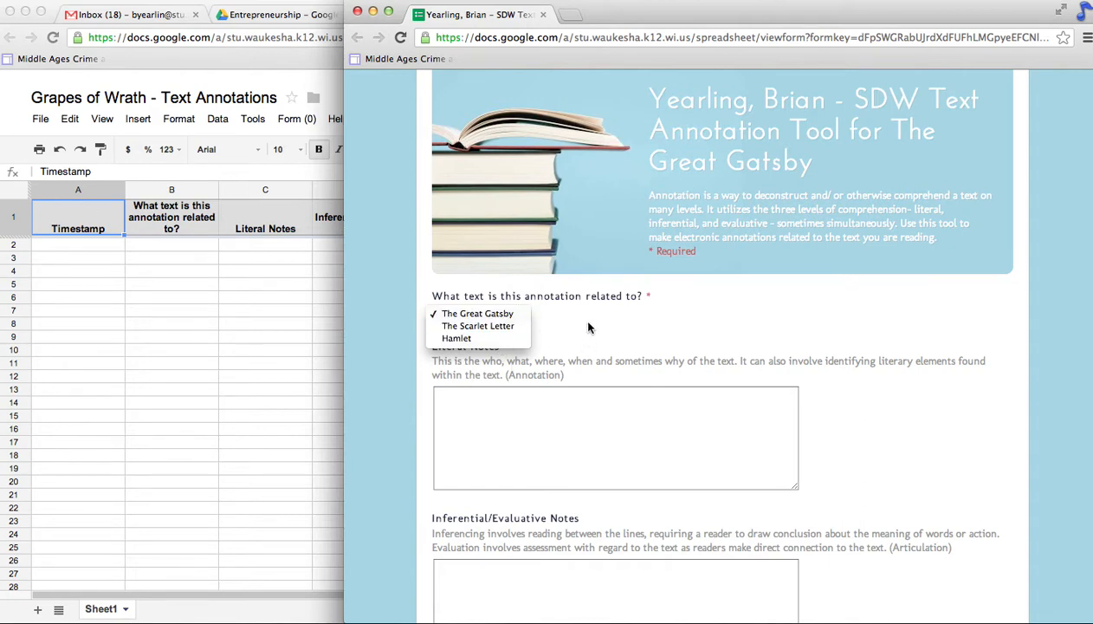
{"action": "left_click", "coordinate": [466, 328]}
{"action": "left_click", "coordinate": [483, 435]}
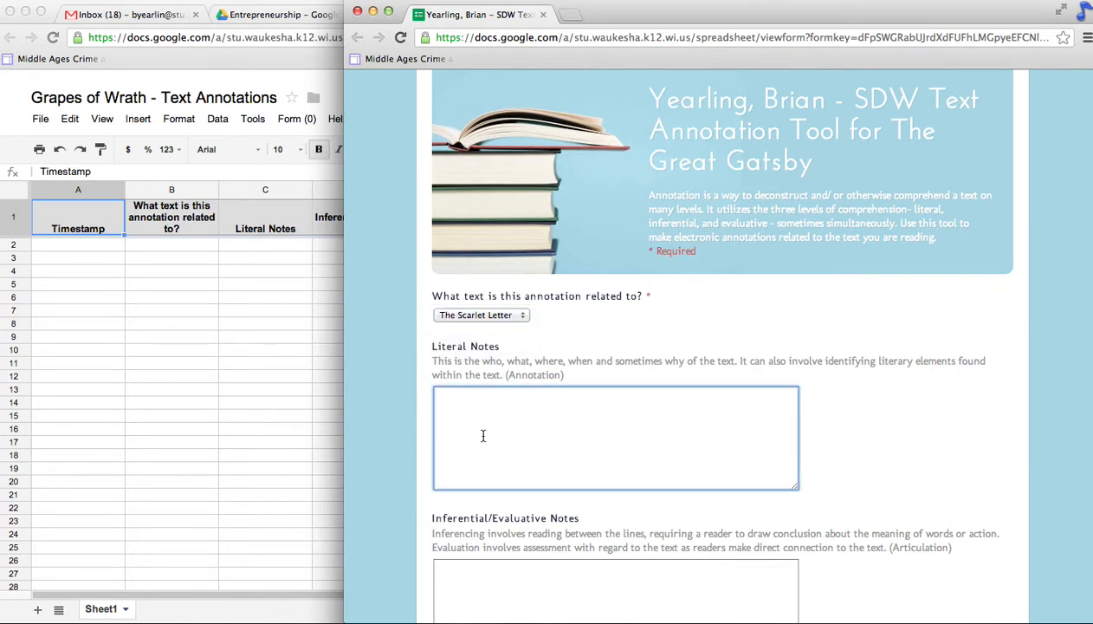
{"action": "type", "text": "Scar"}
{"action": "key", "text": "BackSpace"}
{"action": "key", "text": "BackSpace"}
{"action": "key", "text": "BackSpace"}
{"action": "type", "text": "Pearl jumps from ligth"}
{"action": "key", "text": "BackSpace"}
{"action": "key", "text": "BackSpace"}
{"action": "type", "text": "ht spot"}
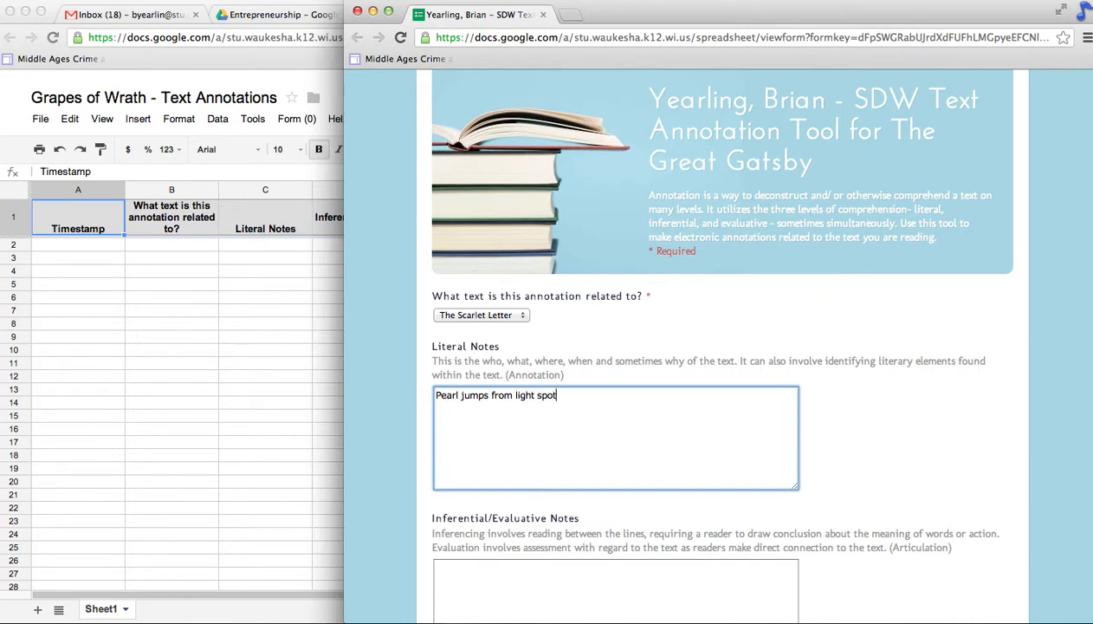
{"action": "type", "text": " to light spot in the forest....Hester and Dimmesdale cannot"}
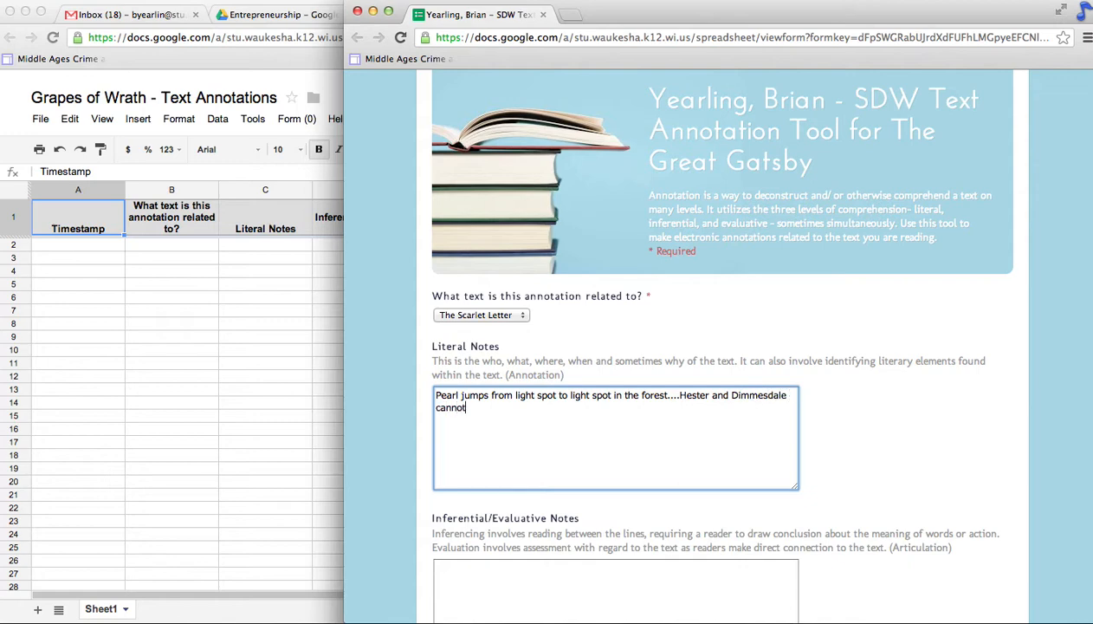
{"action": "type", "text": " reach the light spots"}
{"action": "scroll", "coordinate": [522, 512], "scroll_direction": "down", "scroll_amount": 2}
{"action": "scroll", "coordinate": [521, 512], "scroll_direction": "down", "scroll_amount": 3}
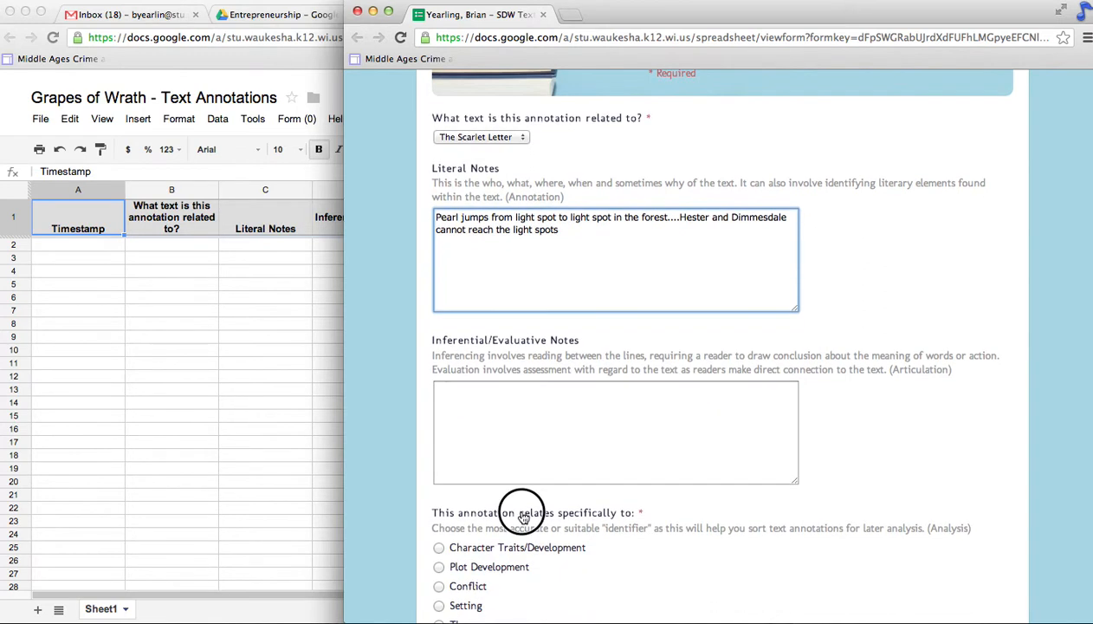
Step: Add a 'Good and evil' inferential note, tag it Good and Evil, and start the Hawthorne quote
{"action": "left_click", "coordinate": [537, 438]}
{"action": "type", "text": "Good and evil."}
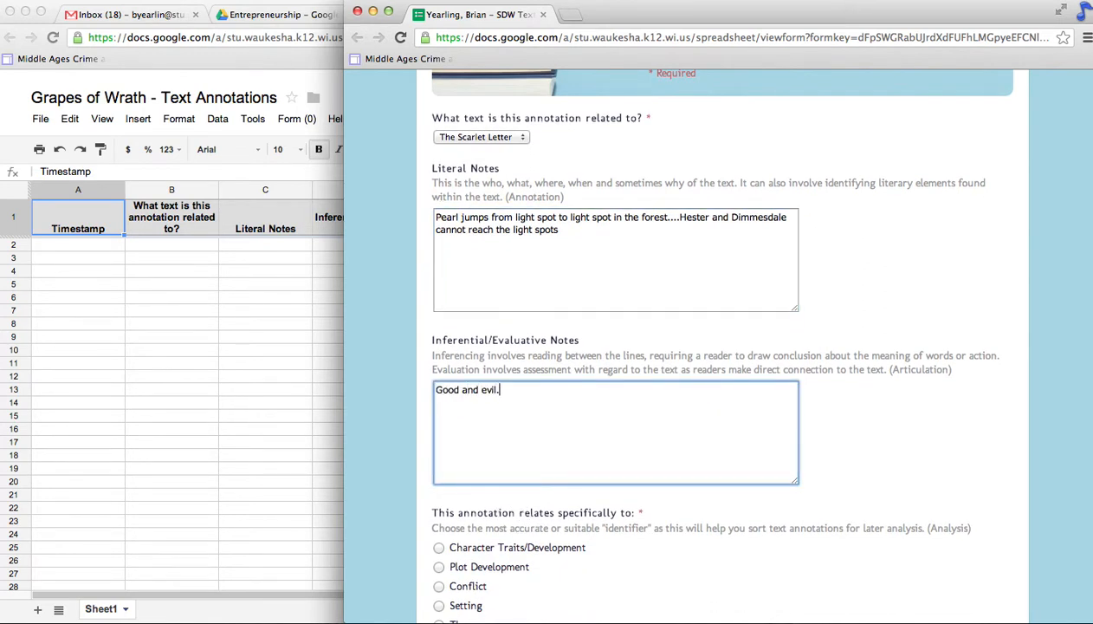
{"action": "type", "text": "...get very deep thoughts here...."}
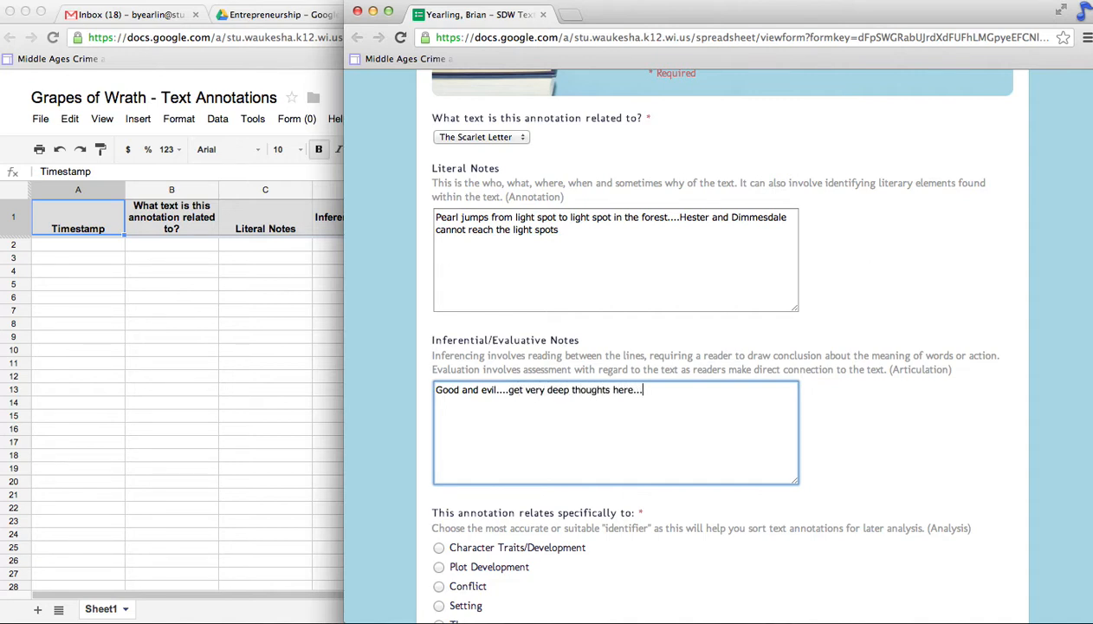
{"action": "scroll", "coordinate": [542, 419], "scroll_direction": "down", "scroll_amount": 5}
{"action": "scroll", "coordinate": [500, 425], "scroll_direction": "up", "scroll_amount": 3}
{"action": "scroll", "coordinate": [500, 421], "scroll_direction": "down", "scroll_amount": 4}
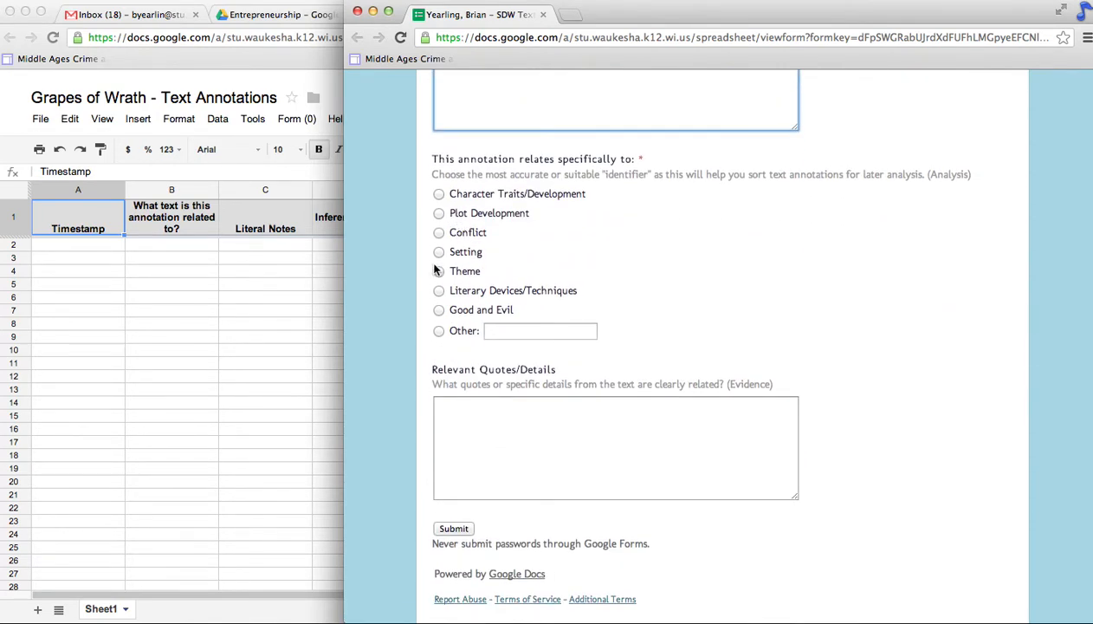
{"action": "left_click", "coordinate": [439, 310]}
{"action": "left_click", "coordinate": [508, 454]}
{"action": "type", "text": "\"Quote "}
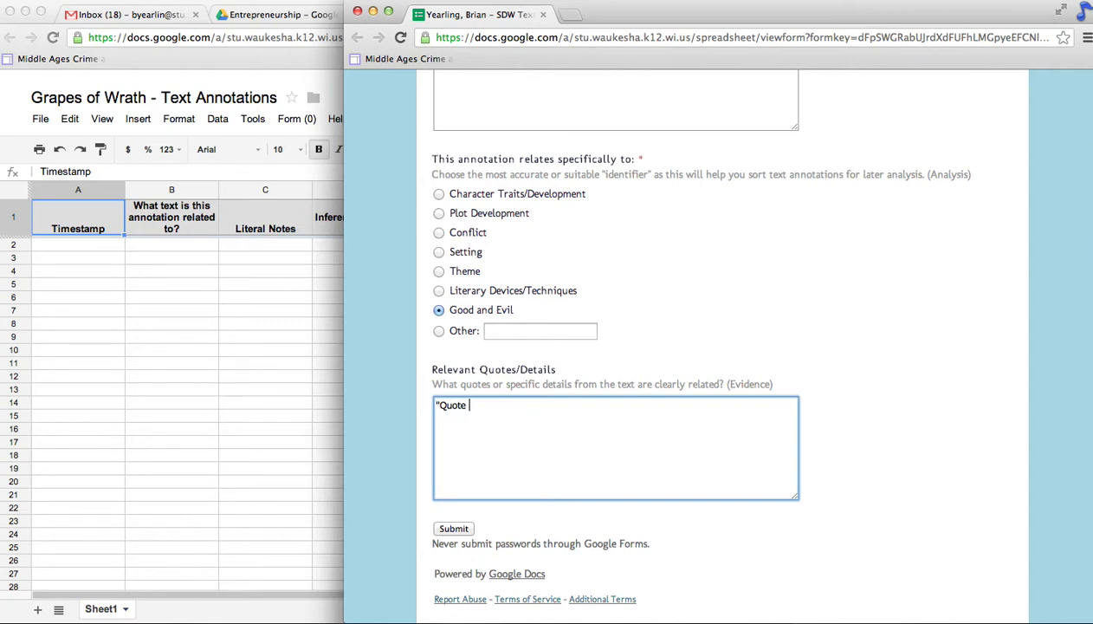
{"action": "type", "text": "from Hawthorne\""}
Step: Submit the test annotation and shift the form window to view response row 2
{"action": "left_click", "coordinate": [452, 531]}
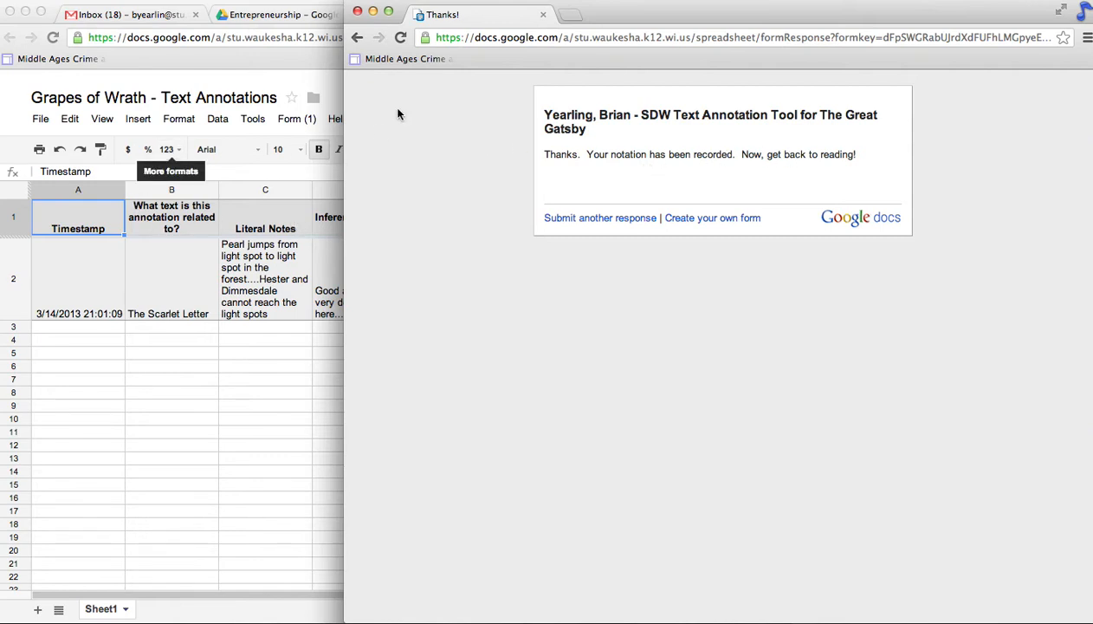
{"action": "left_click_drag", "start_coordinate": [632, 15], "coordinate": [784, 13]}
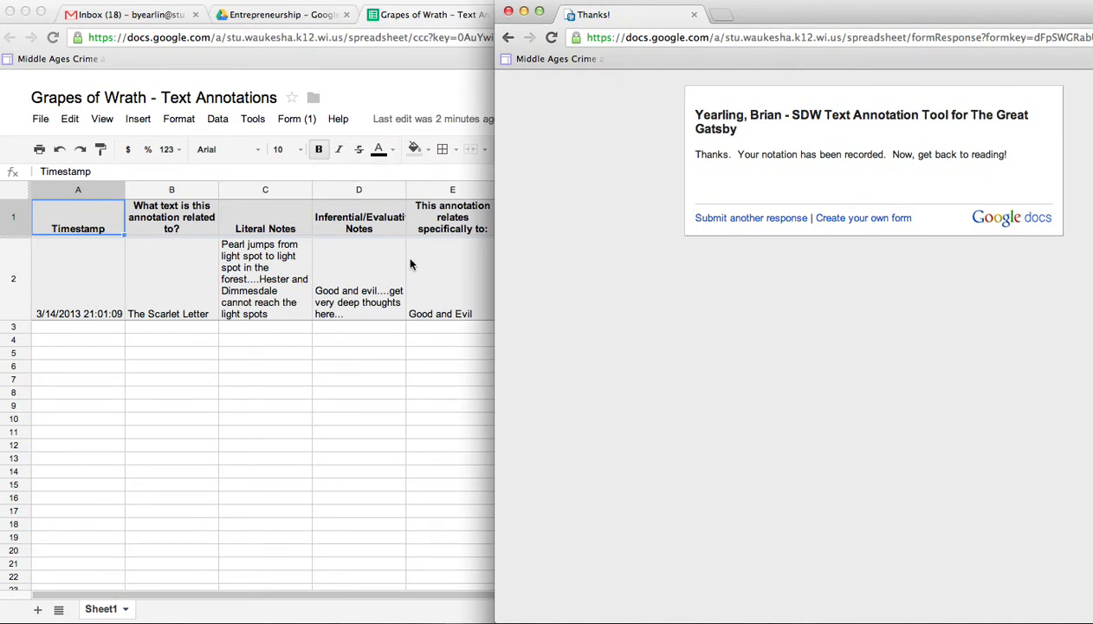
{"action": "left_click_drag", "start_coordinate": [881, 18], "coordinate": [716, 7]}
{"action": "left_click_drag", "start_coordinate": [795, 9], "coordinate": [631, 11]}
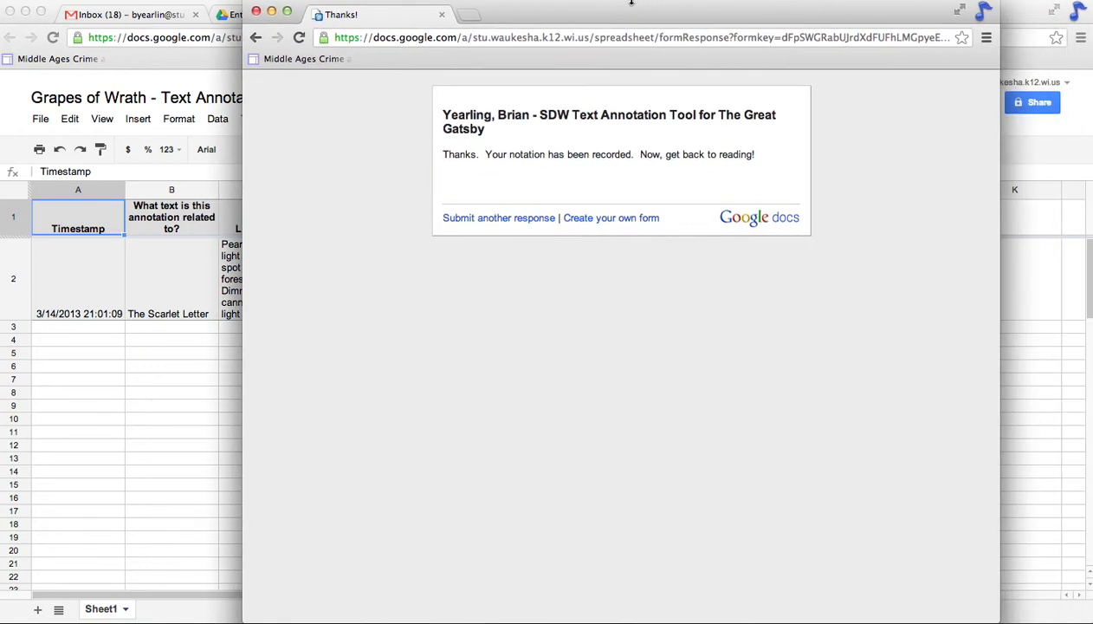
Step: Start a new response for The Scarlet Letter with 'Blah blah blah' and 'Blah blah b' notes
{"action": "left_click", "coordinate": [506, 219]}
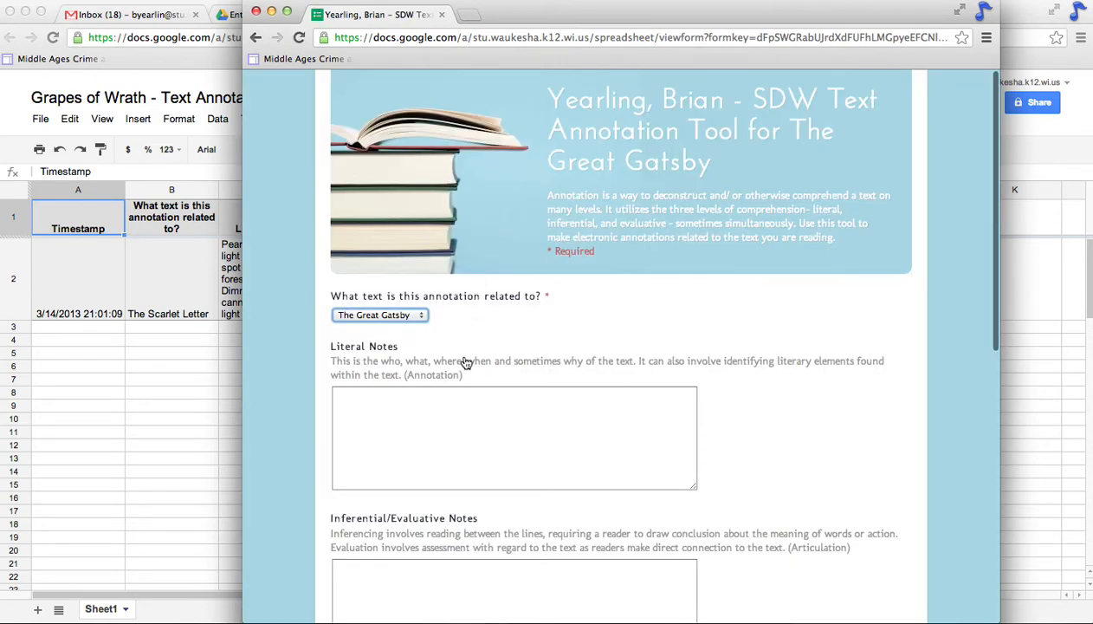
{"action": "left_click", "coordinate": [402, 314]}
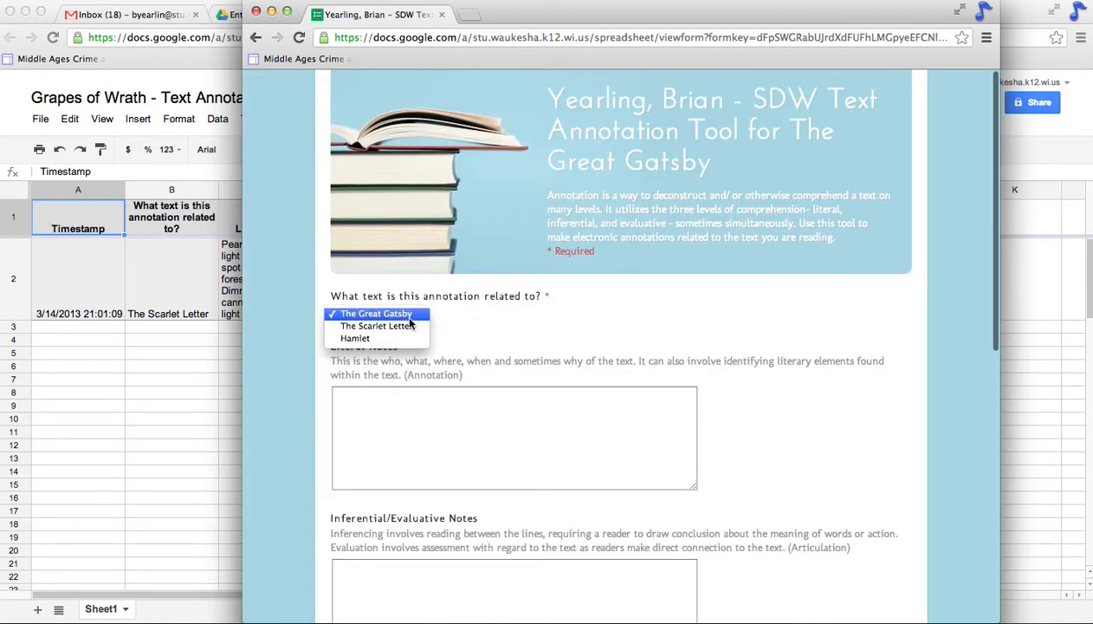
{"action": "left_click", "coordinate": [405, 325]}
{"action": "left_click", "coordinate": [397, 406]}
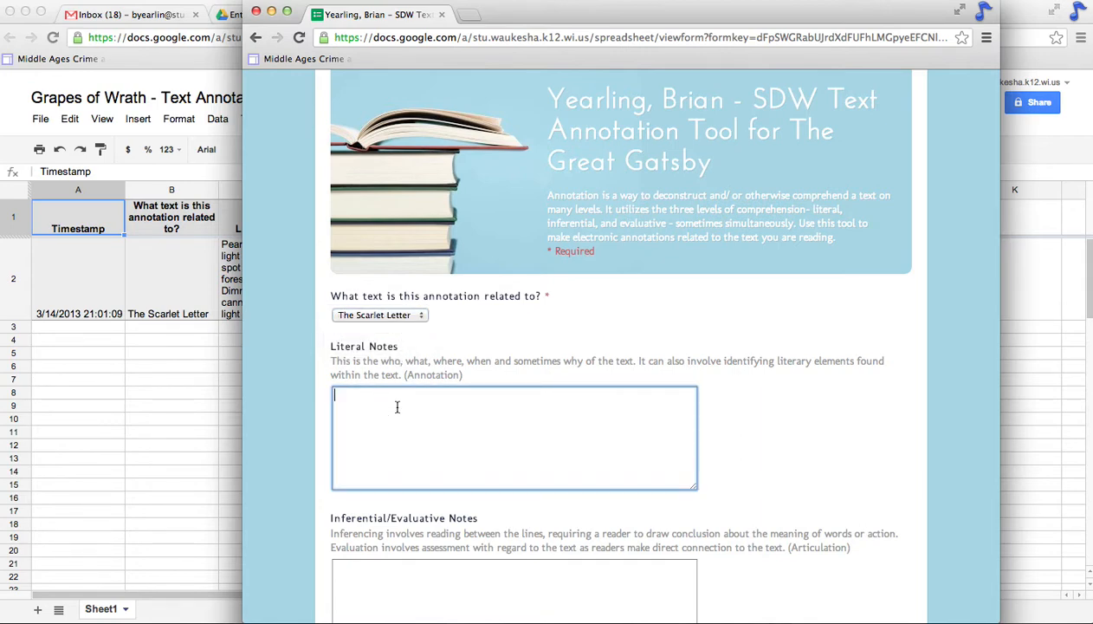
{"action": "type", "text": "Blah blah blah"}
{"action": "key", "text": "Tab"}
{"action": "type", "text": "Blah blah b"}
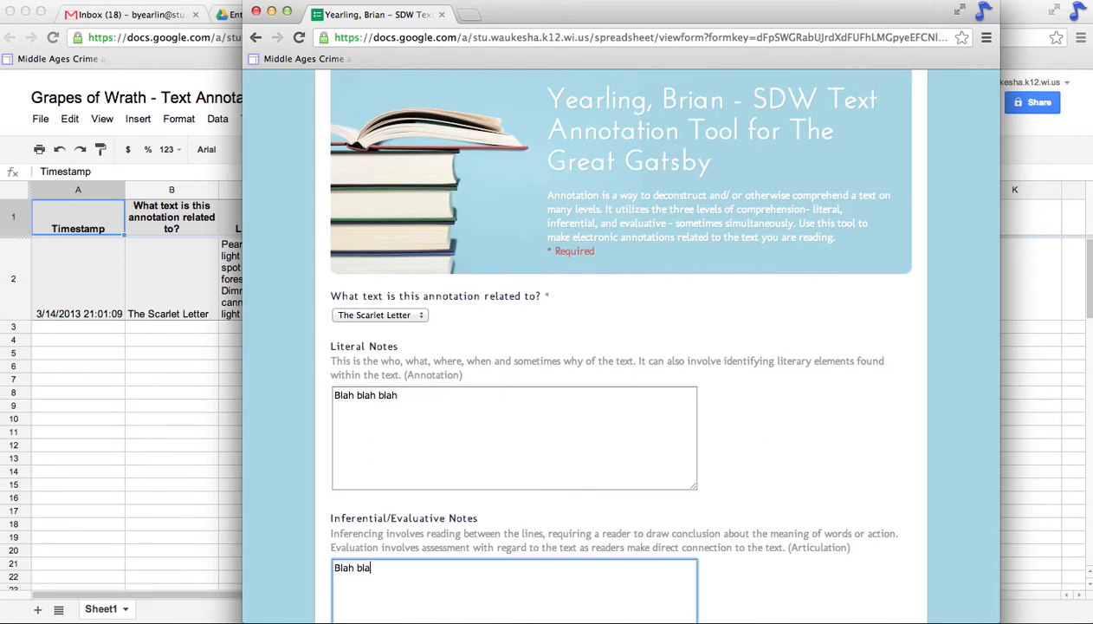
Step: Tag the annotation Good and Evil, fill the quotes field, and submit the second response
{"action": "scroll", "coordinate": [453, 463], "scroll_direction": "down", "scroll_amount": 5}
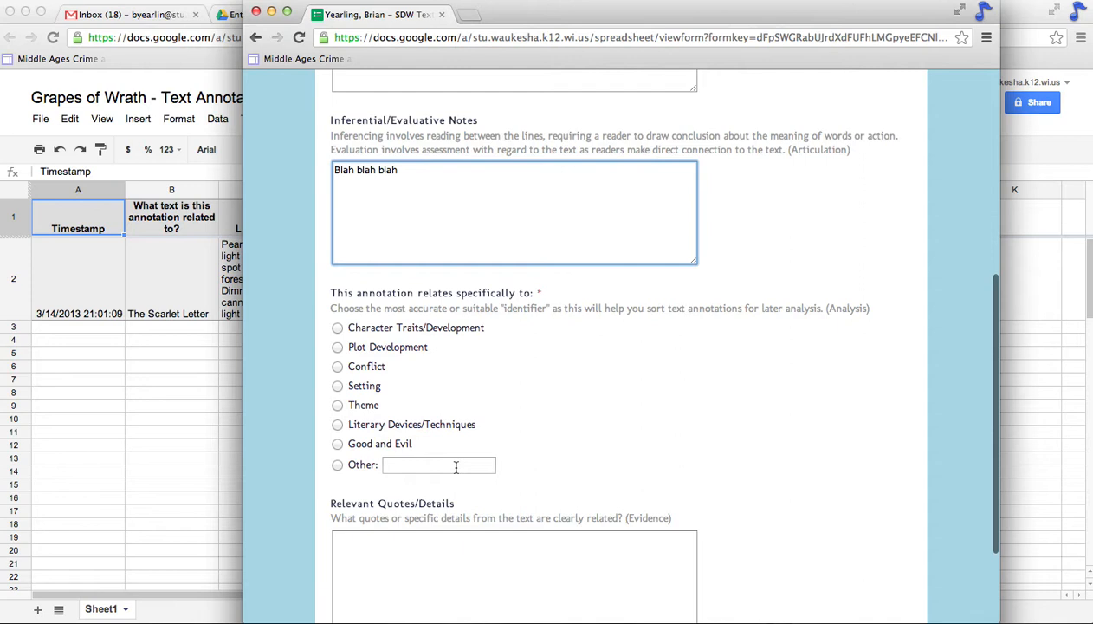
{"action": "left_click", "coordinate": [337, 443]}
{"action": "left_click", "coordinate": [390, 539]}
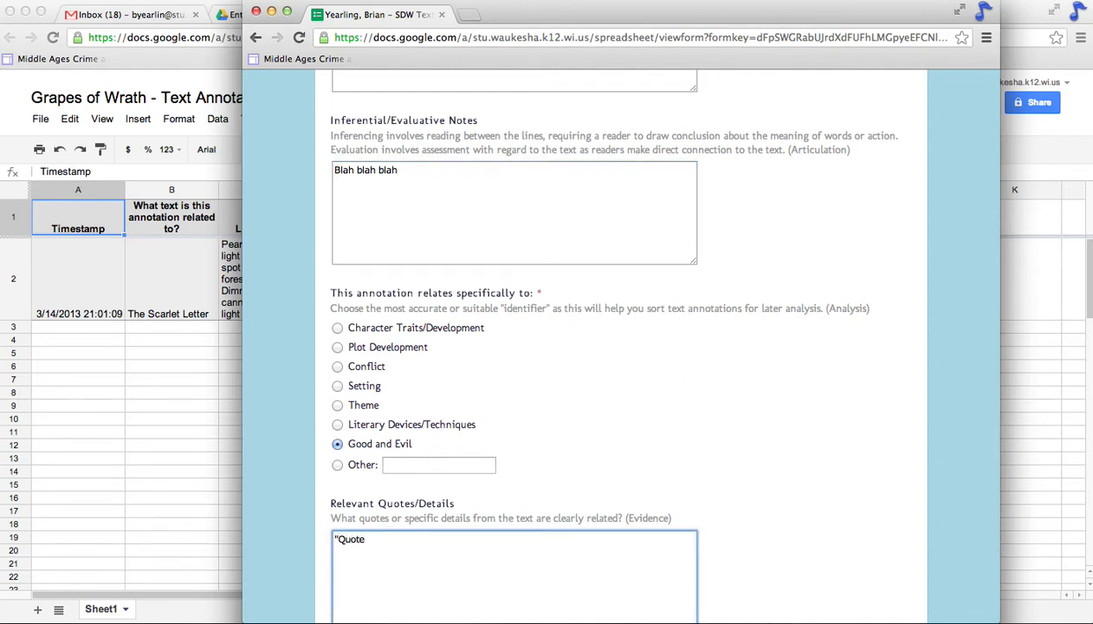
{"action": "scroll", "coordinate": [447, 487], "scroll_direction": "down", "scroll_amount": 3}
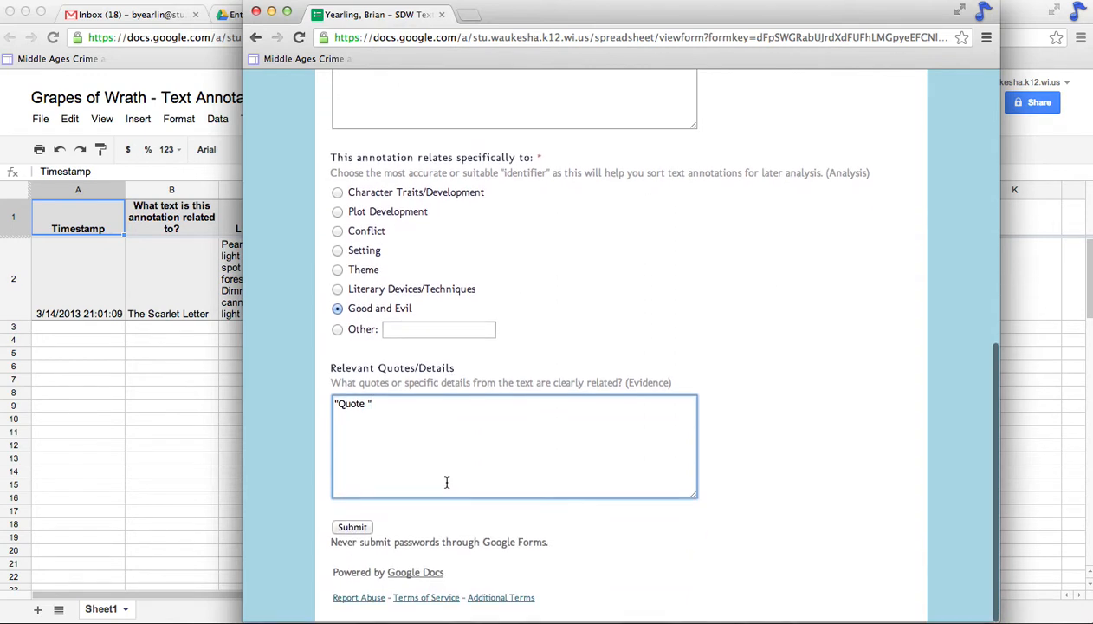
{"action": "left_click_drag", "start_coordinate": [561, 23], "coordinate": [746, 20]}
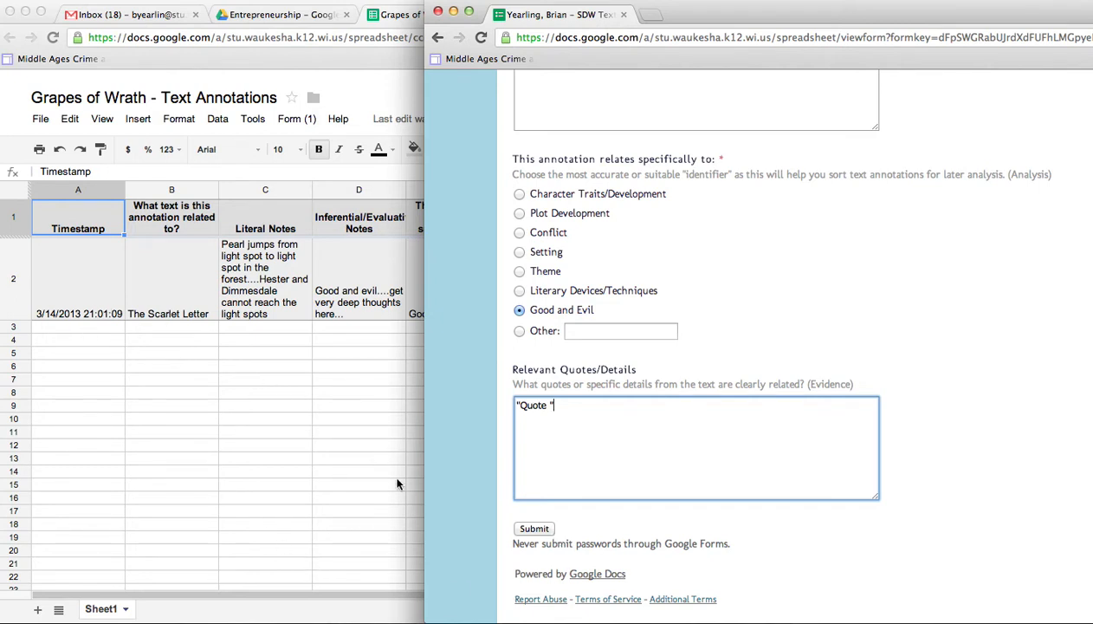
{"action": "left_click", "coordinate": [535, 528]}
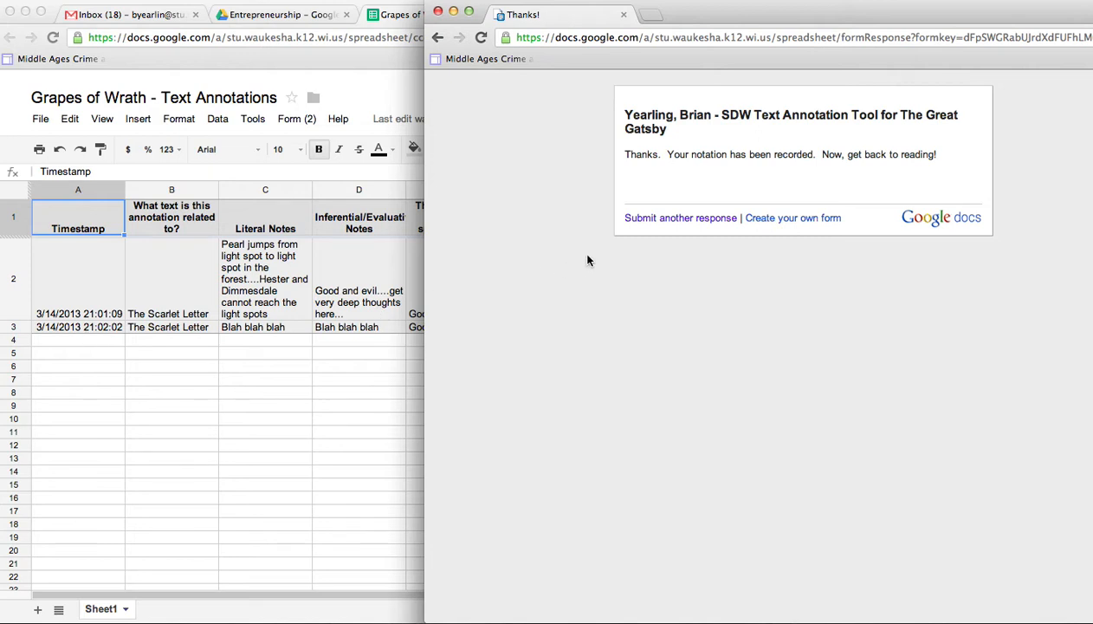
{"action": "left_click", "coordinate": [693, 218]}
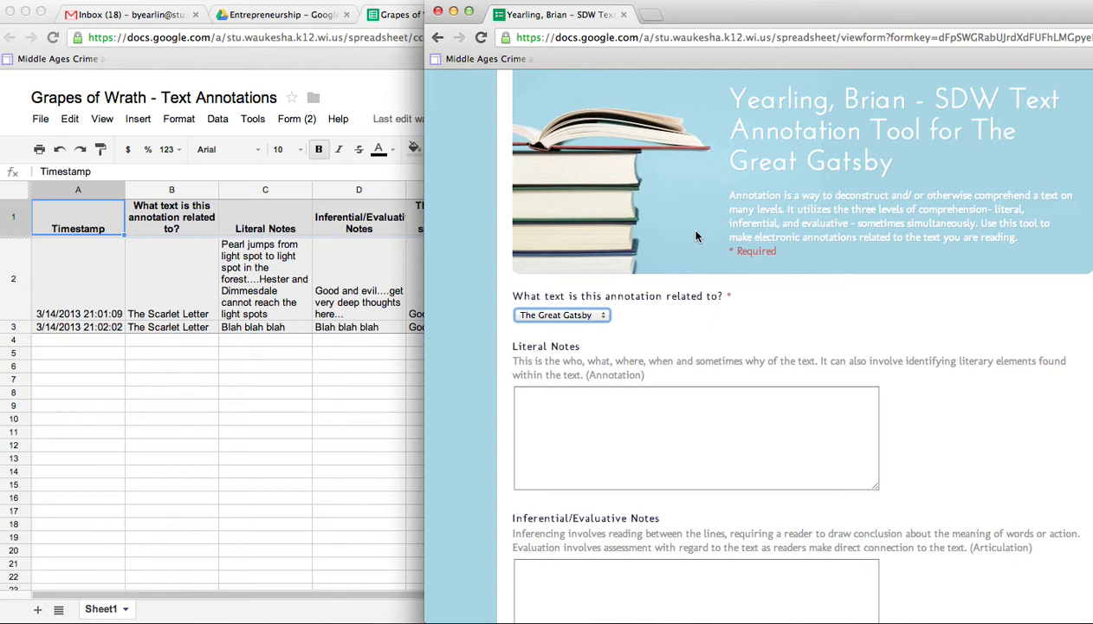
Step: Choose The Scarlet Letter and fill both notes fields with filler text
{"action": "left_click", "coordinate": [580, 315]}
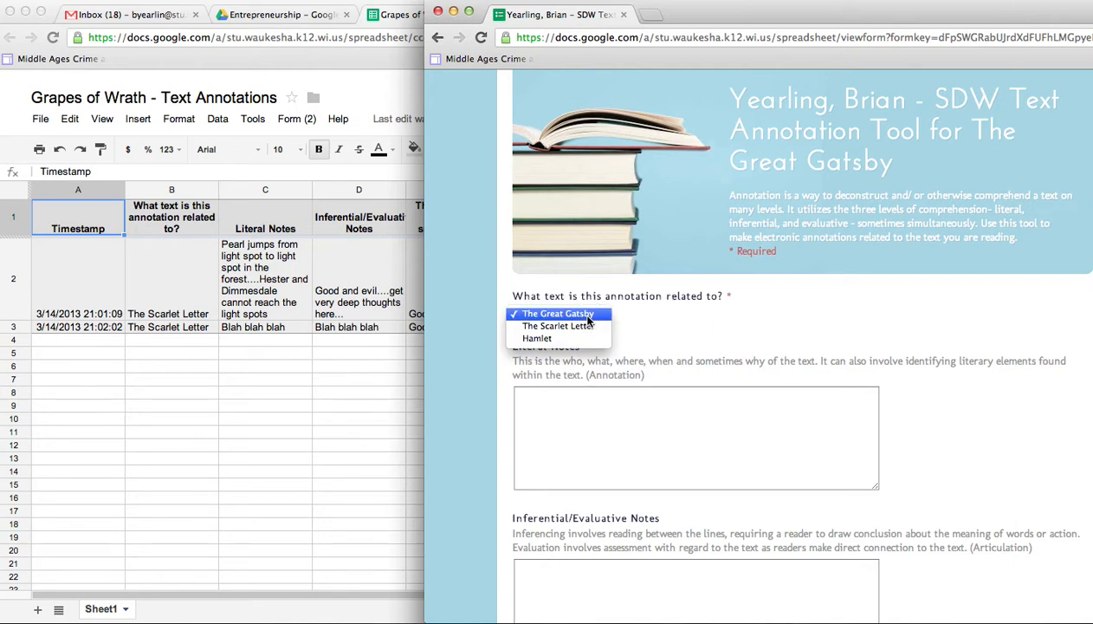
{"action": "left_click", "coordinate": [578, 326]}
{"action": "left_click", "coordinate": [612, 442]}
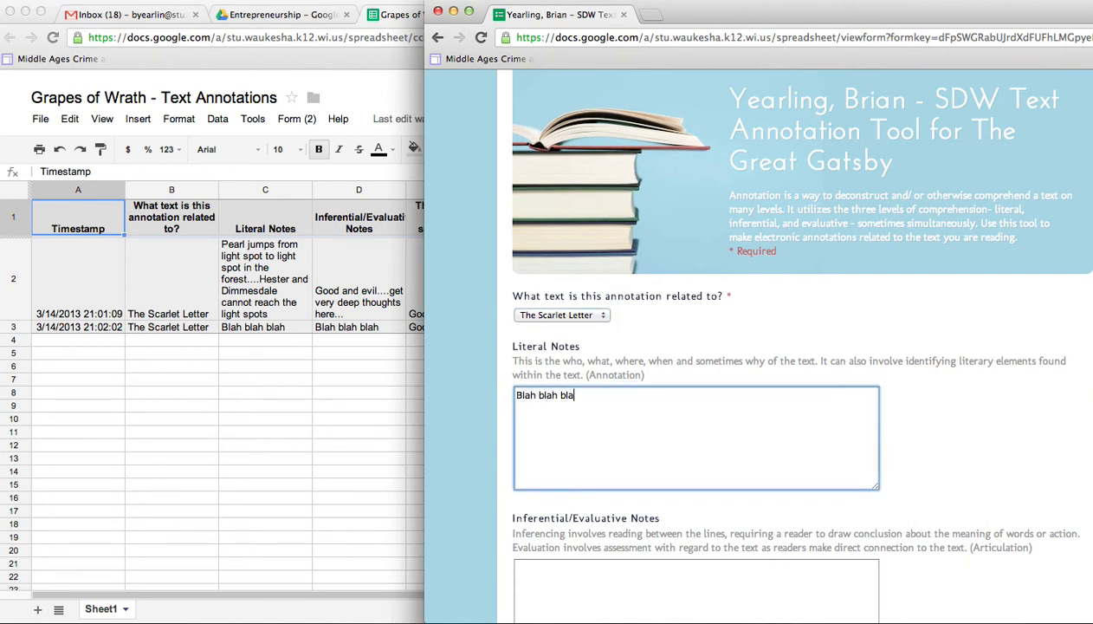
{"action": "type", "text": "Blah blah blah blah blah"}
{"action": "scroll", "coordinate": [685, 503], "scroll_direction": "down", "scroll_amount": 2}
{"action": "left_click", "coordinate": [691, 499]}
{"action": "type", "text": "dakjf;alksjdf;klasjdf"}
Step: Tag the annotation Conflict, add filler Relevant Quotes text, and submit the third response
{"action": "scroll", "coordinate": [598, 278], "scroll_direction": "down", "scroll_amount": 8}
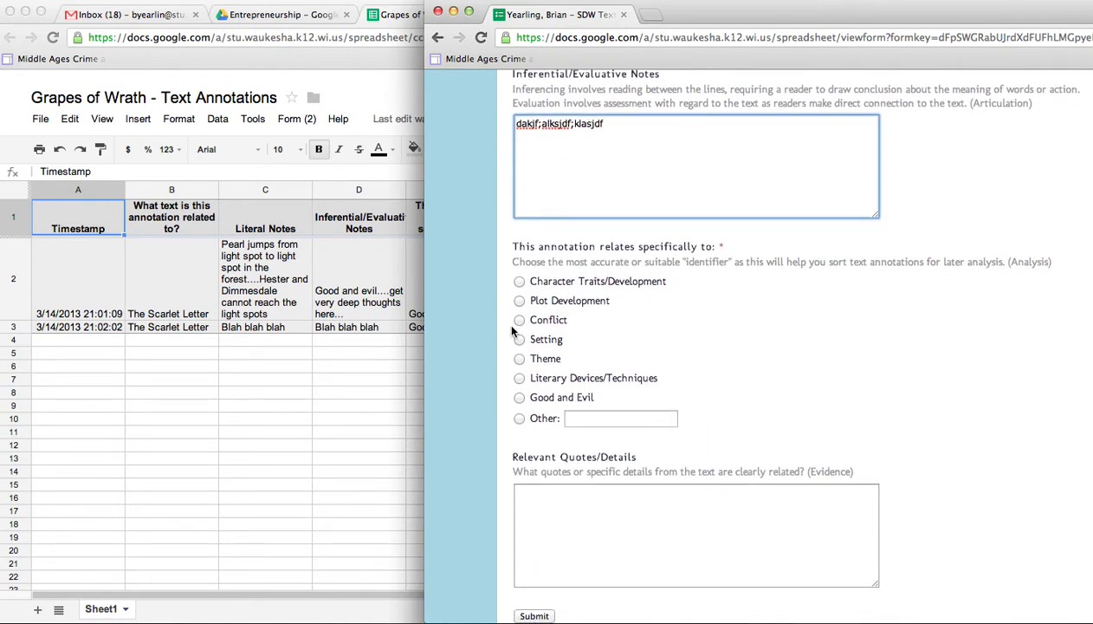
{"action": "left_click", "coordinate": [518, 319]}
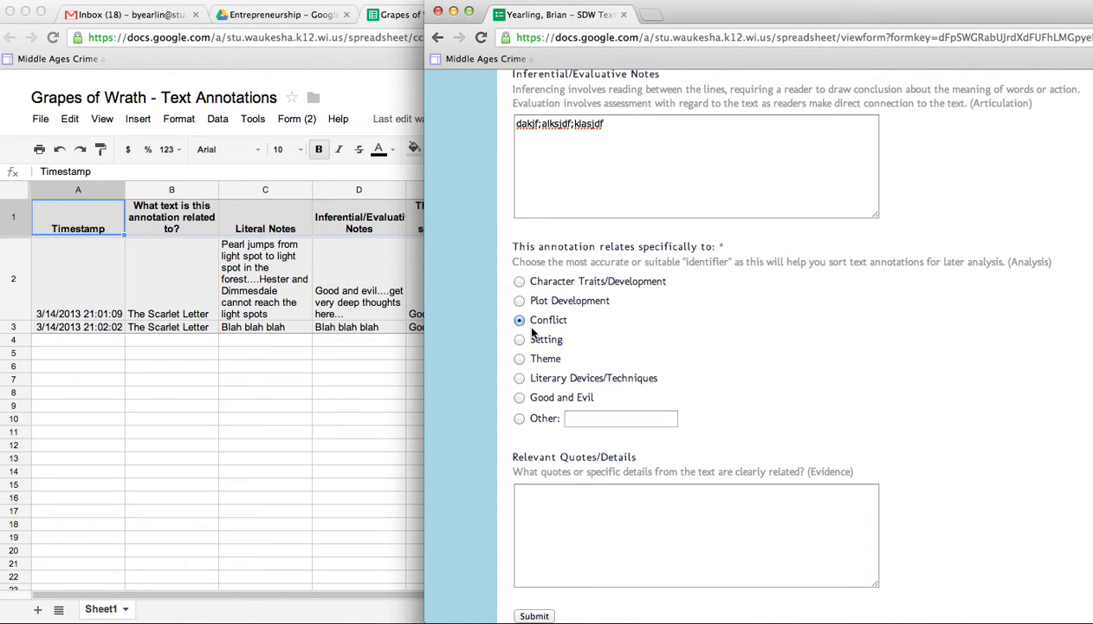
{"action": "scroll", "coordinate": [534, 334], "scroll_direction": "down", "scroll_amount": 2}
{"action": "left_click", "coordinate": [595, 483]}
{"action": "type", "text": "adfkajsdfk;asjfkl;asjdf;lkasjdfas"}
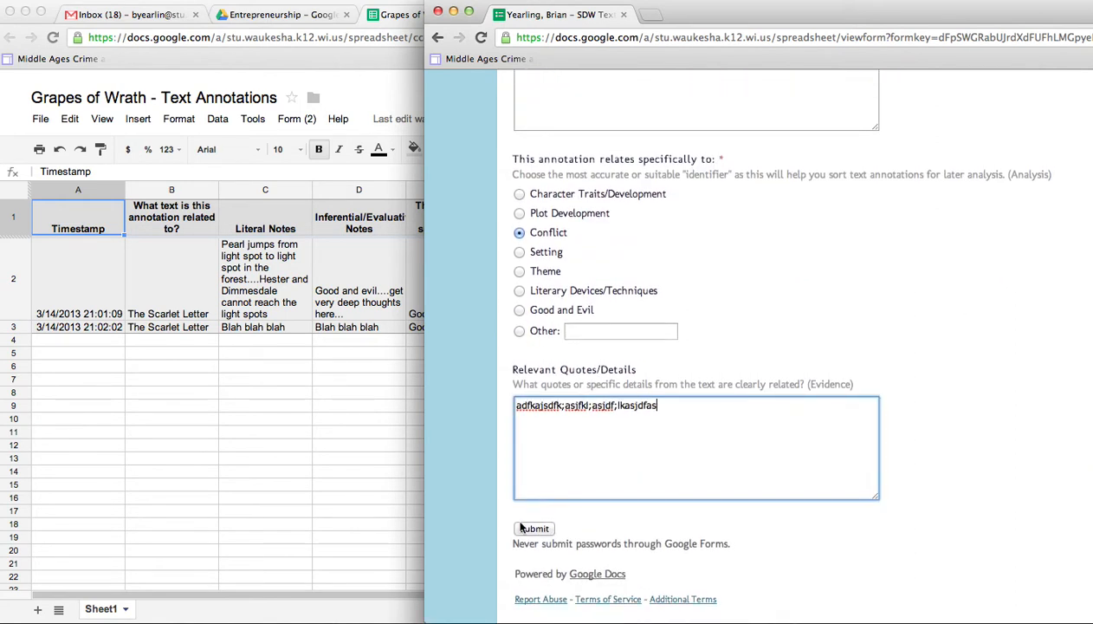
{"action": "left_click", "coordinate": [530, 529]}
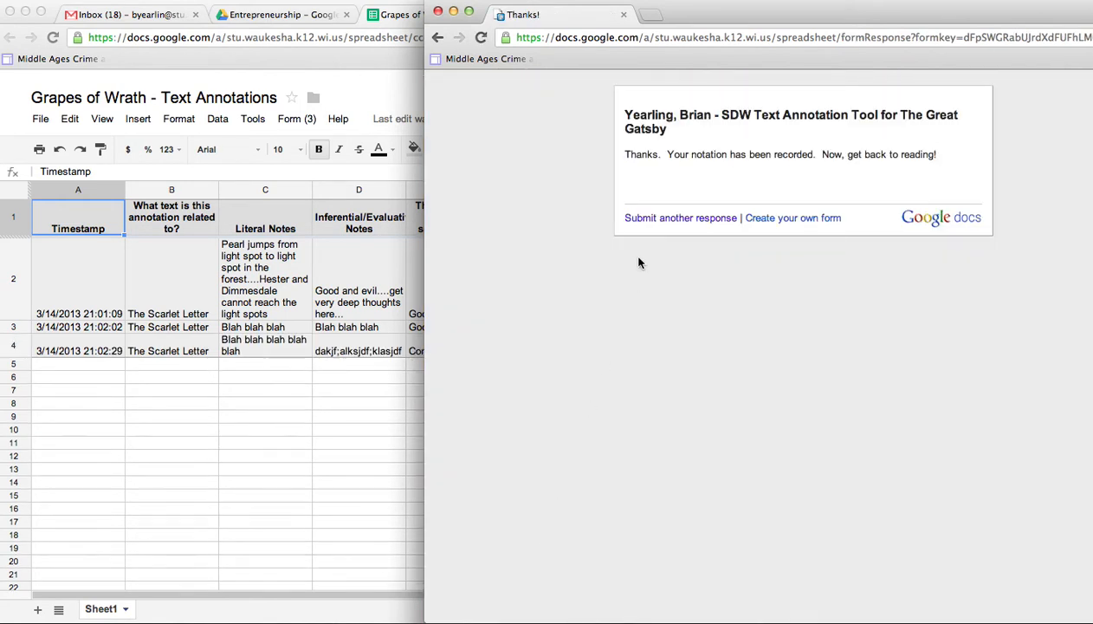
Step: Start another response and fill the Literal and Inferential/Evaluative notes with filler text
{"action": "left_click", "coordinate": [655, 223]}
{"action": "left_click", "coordinate": [557, 429]}
{"action": "type", "text": "asdfajsdf;klasdjf;lkasjd;l"}
{"action": "key", "text": "Tab"}
{"action": "type", "text": "kkas"}
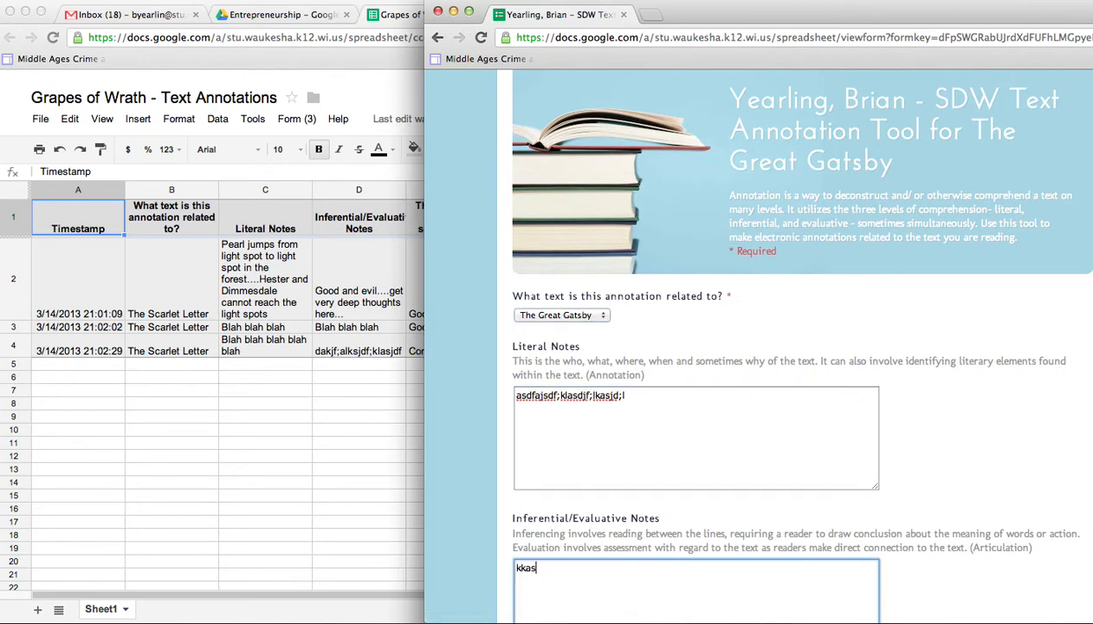
{"action": "type", "text": "jdf;klasjdf;lkasjdf;lkasj"}
{"action": "scroll", "coordinate": [520, 590], "scroll_direction": "down", "scroll_amount": 3}
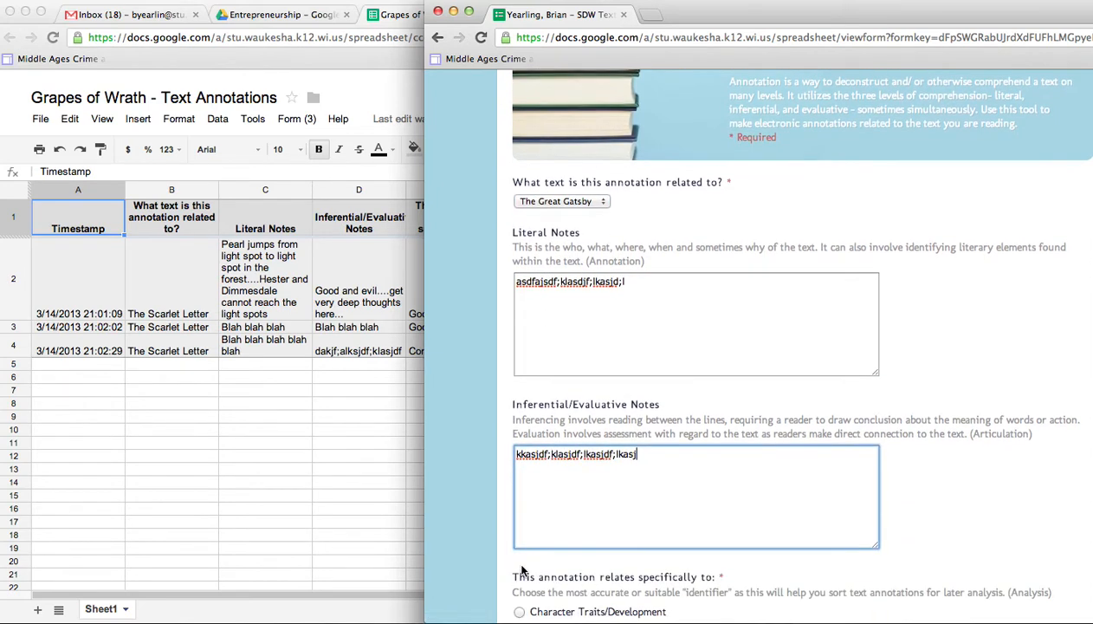
{"action": "scroll", "coordinate": [522, 569], "scroll_direction": "down", "scroll_amount": 4}
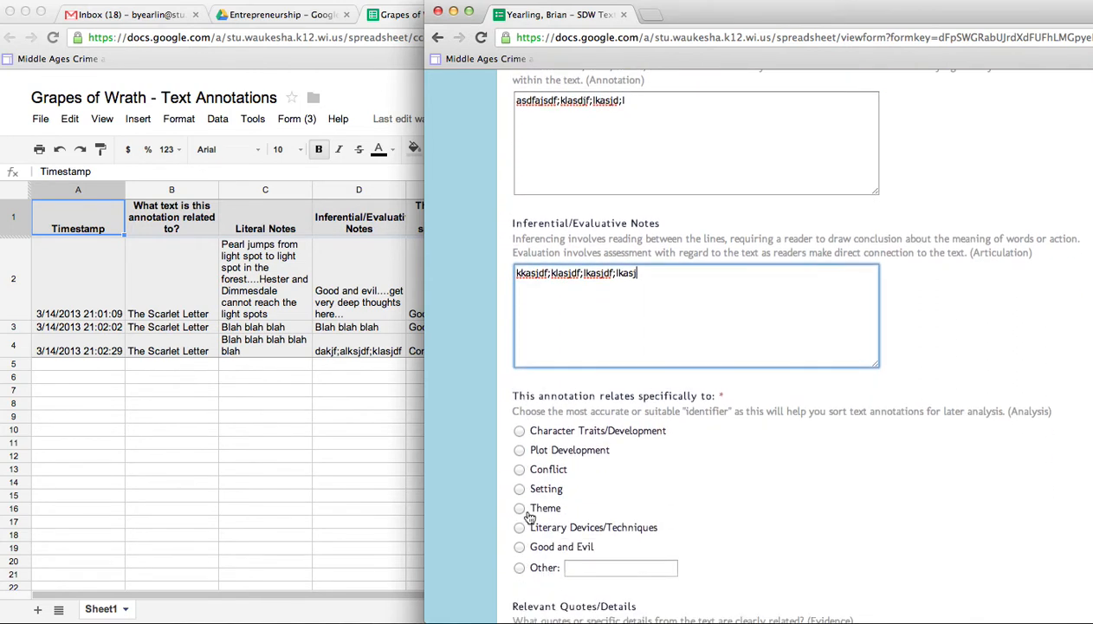
Step: Tag it Plot Development, add filler quotes, submit, and minimize the confirmation window
{"action": "left_click", "coordinate": [521, 450]}
{"action": "scroll", "coordinate": [610, 536], "scroll_direction": "down", "scroll_amount": 5}
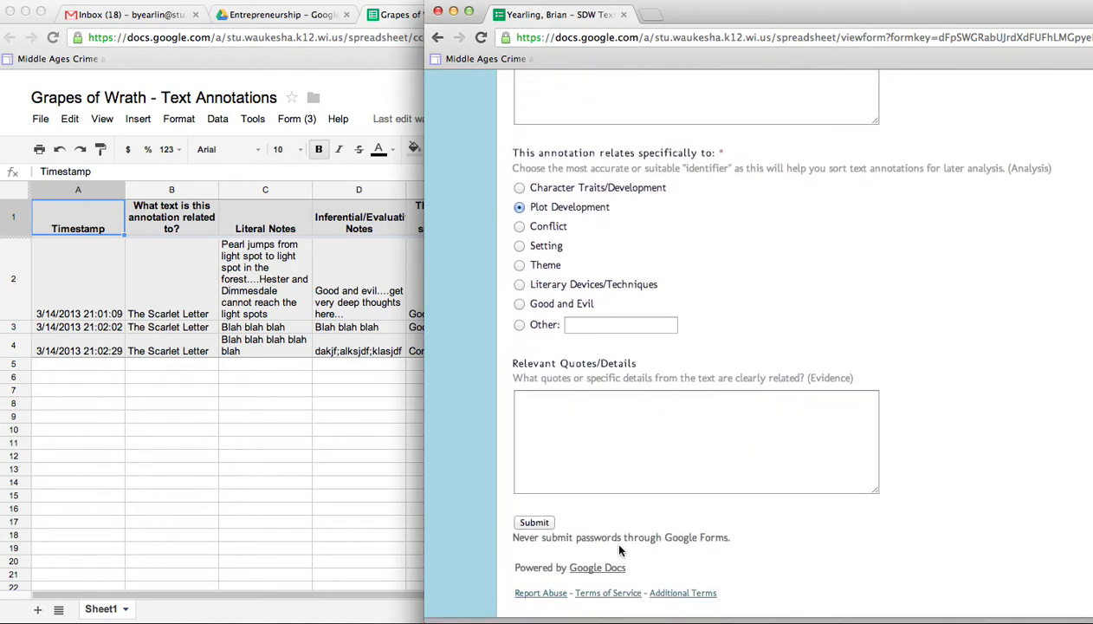
{"action": "left_click", "coordinate": [607, 421]}
{"action": "type", "text": "adsfaskdlf;askldjf;lkasdjfkl;asdjfl;kasd"}
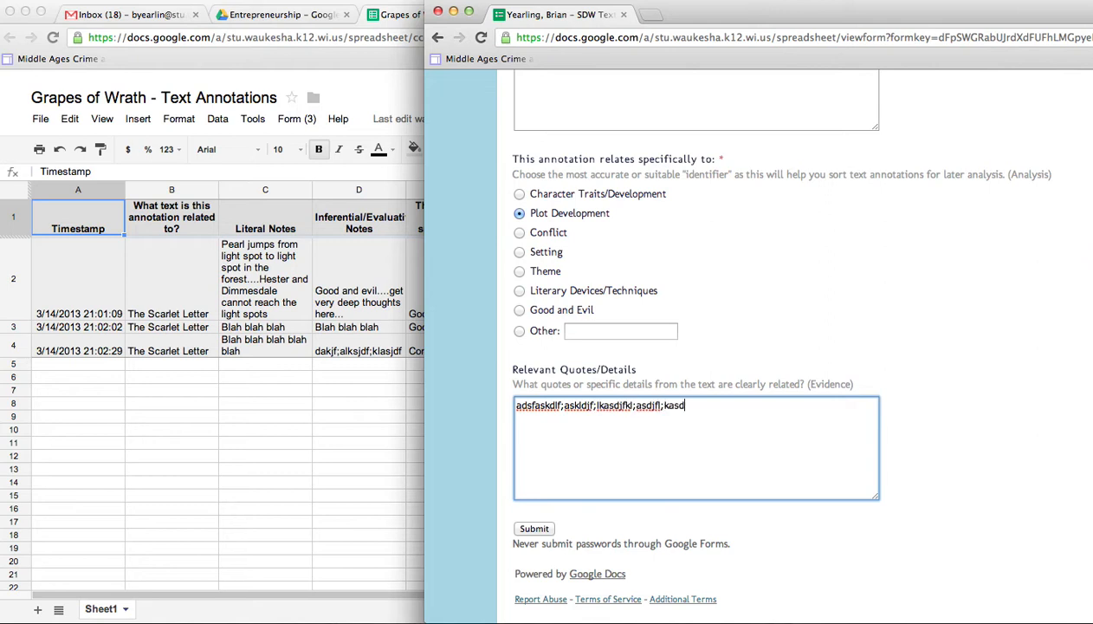
{"action": "scroll", "coordinate": [587, 323], "scroll_direction": "up", "scroll_amount": 10}
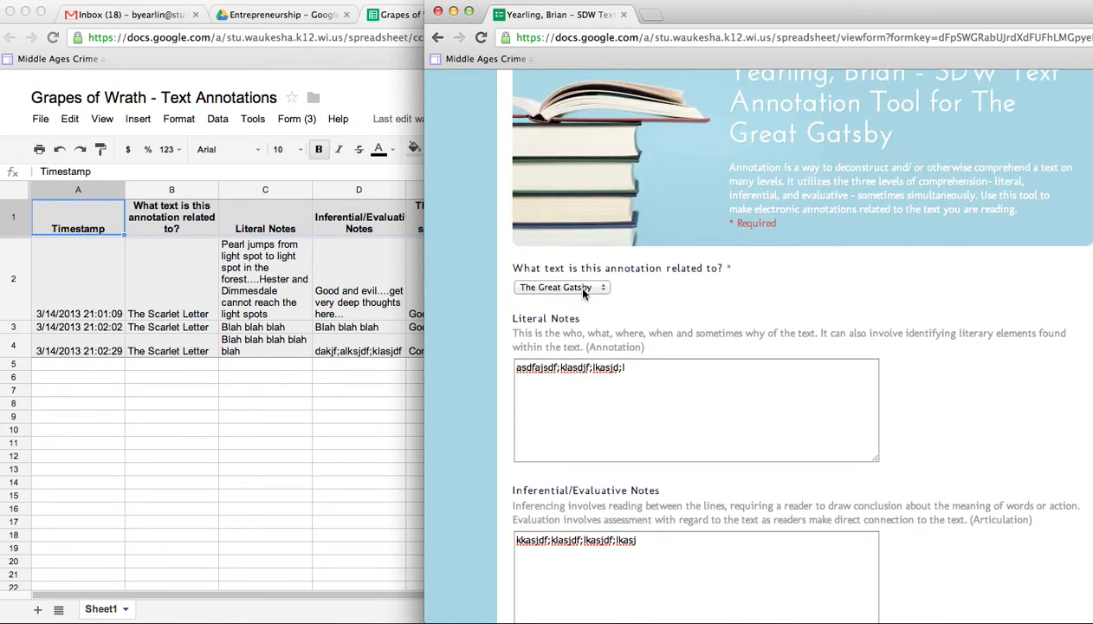
{"action": "scroll", "coordinate": [714, 278], "scroll_direction": "down", "scroll_amount": 2}
{"action": "scroll", "coordinate": [714, 277], "scroll_direction": "down", "scroll_amount": 6}
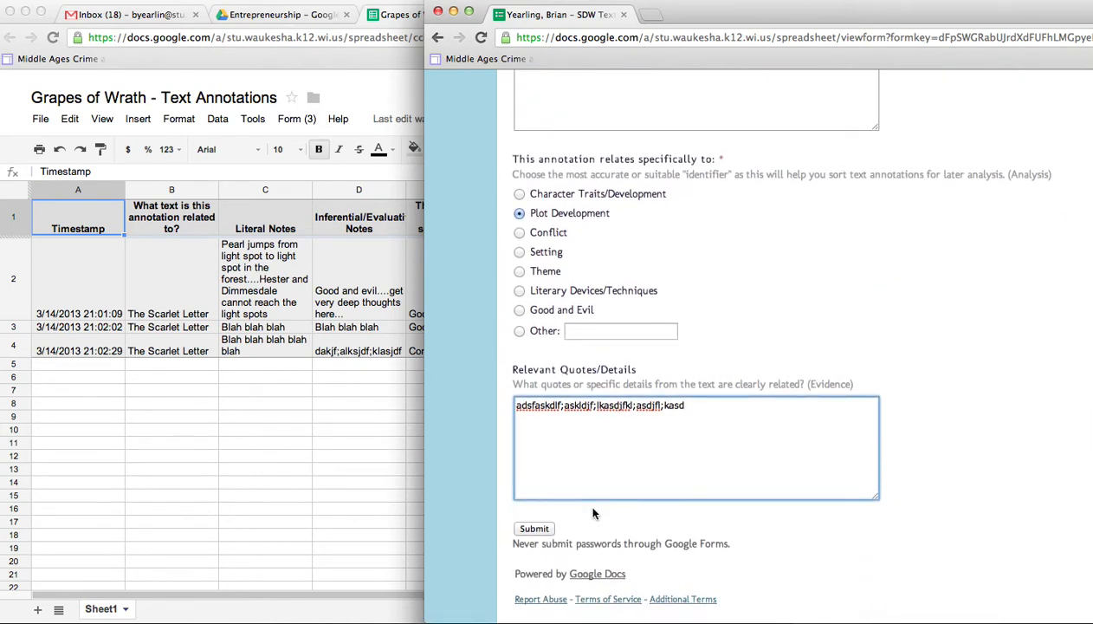
{"action": "left_click", "coordinate": [537, 527]}
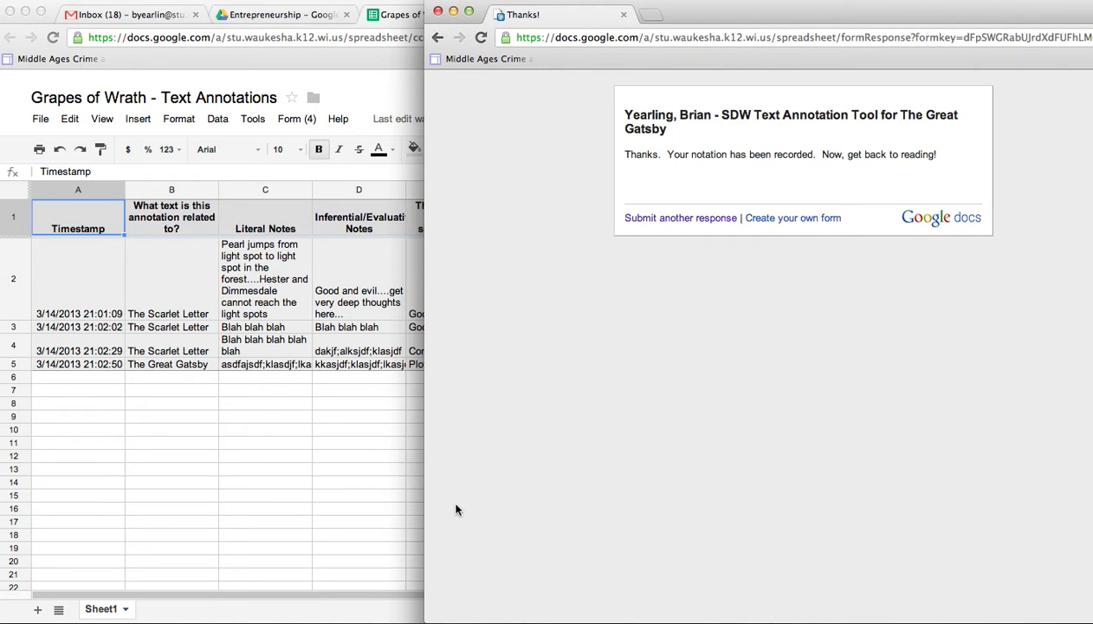
{"action": "left_click", "coordinate": [453, 14]}
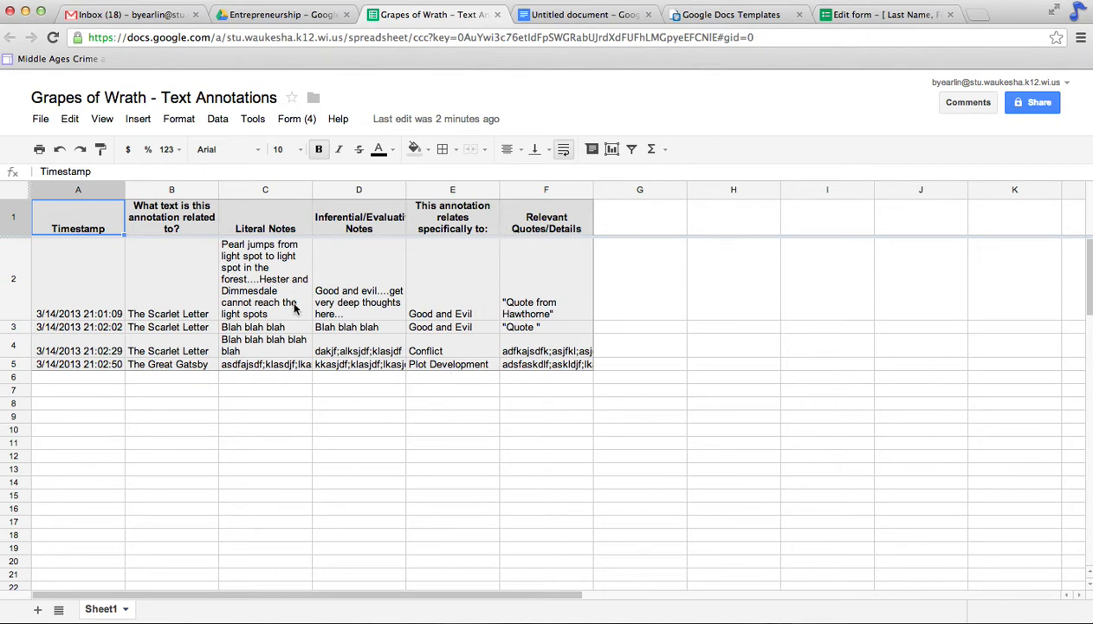
Step: Select column B, the text-title column, and open its dropdown menu
{"action": "left_click", "coordinate": [188, 192]}
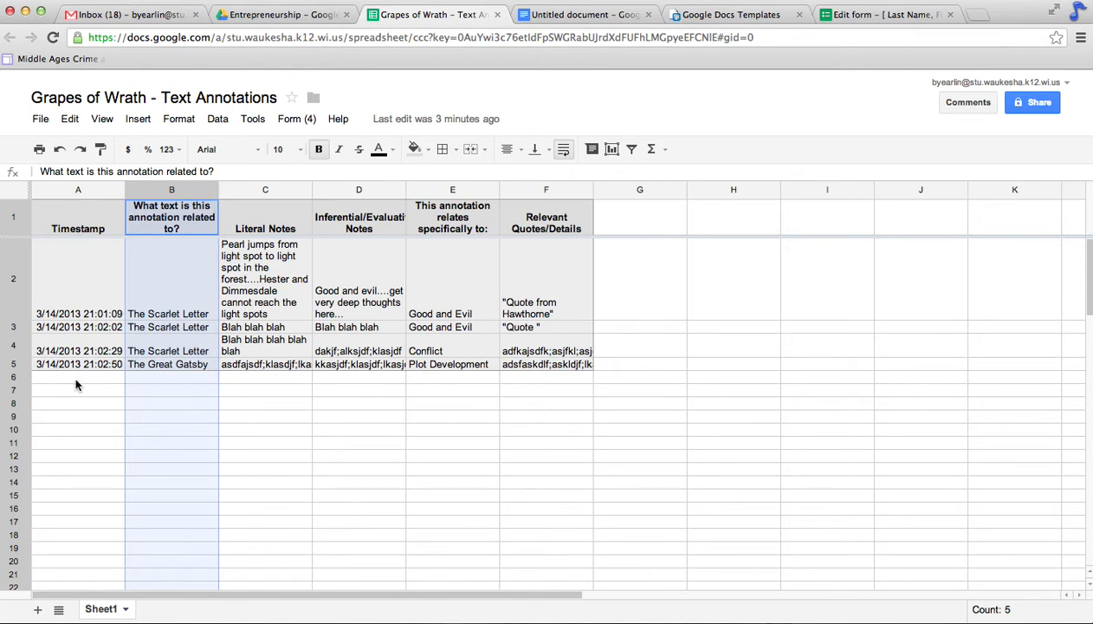
{"action": "left_click", "coordinate": [210, 192]}
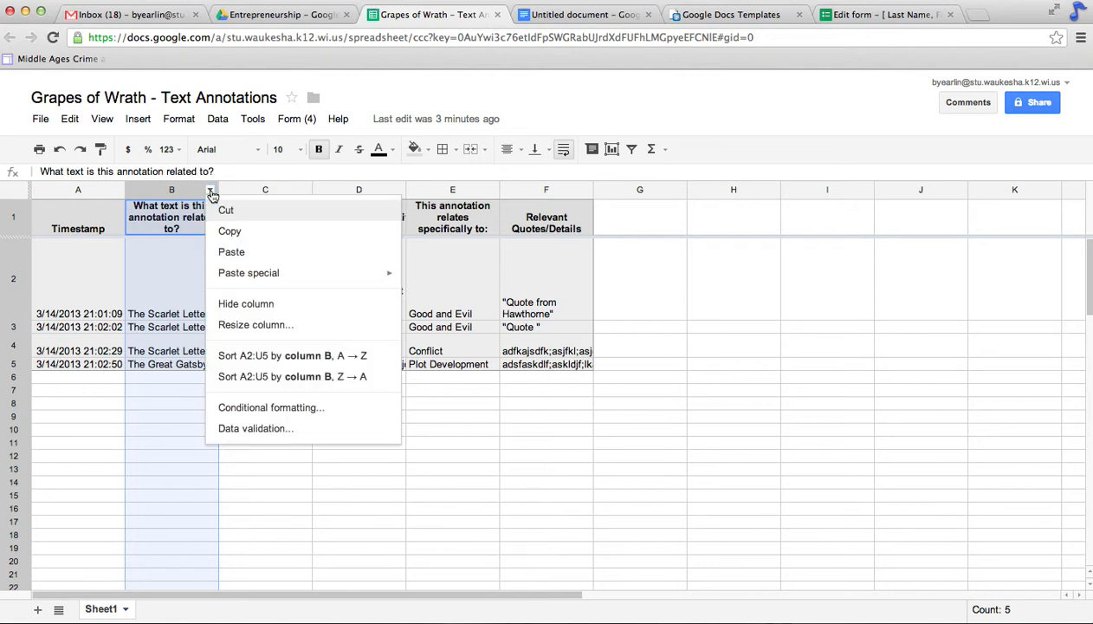
Step: Sort A2:U5 A→Z by column B, then re-sort A→Z by category column E
{"action": "left_click", "coordinate": [268, 362]}
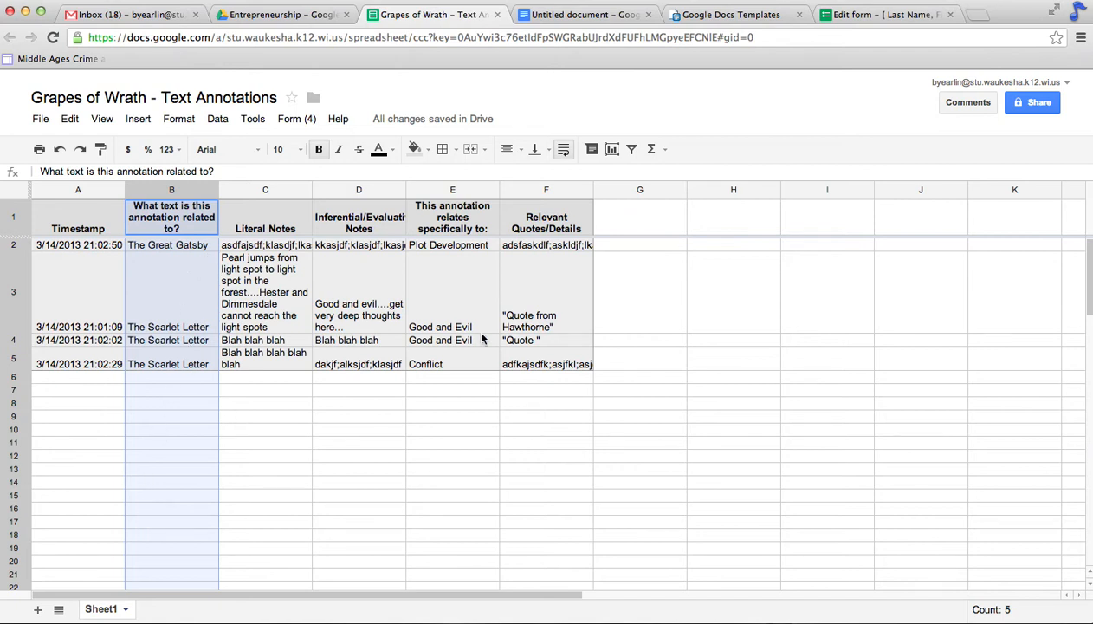
{"action": "left_click", "coordinate": [482, 216]}
{"action": "left_click", "coordinate": [492, 192]}
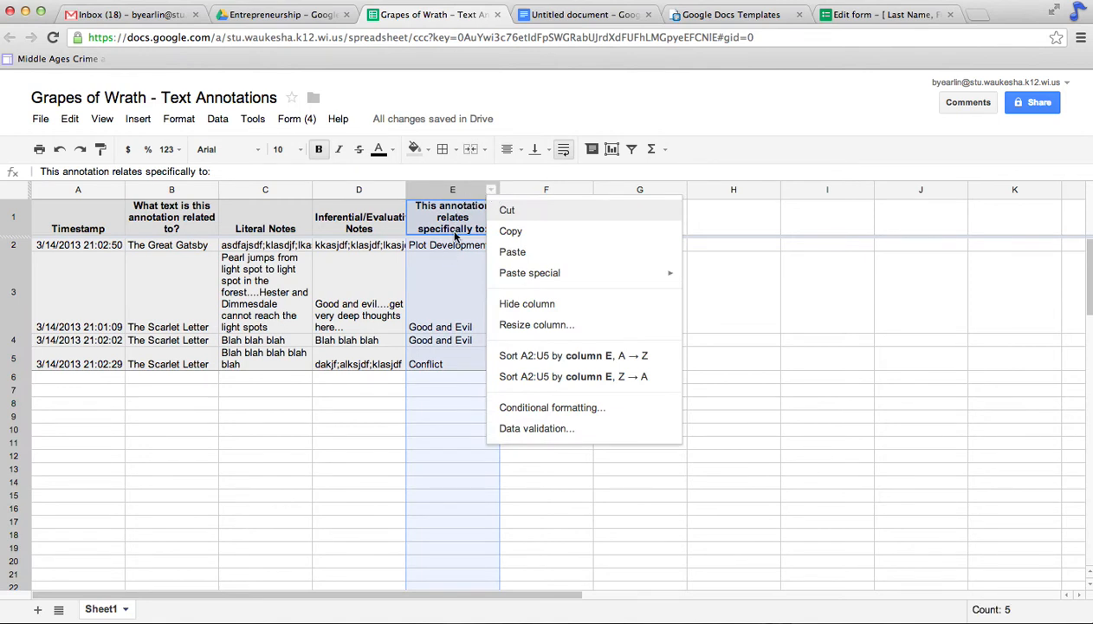
{"action": "left_click", "coordinate": [545, 358]}
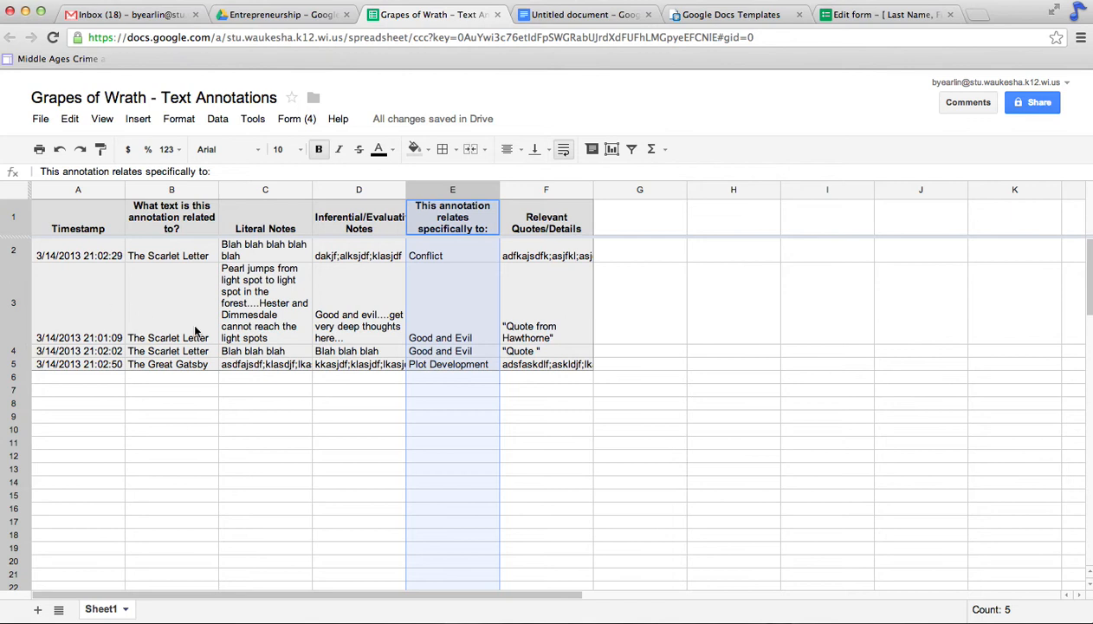
Step: Widen the Literal Notes column C and the annotation category column E
{"action": "left_click_drag", "start_coordinate": [311, 187], "coordinate": [362, 187]}
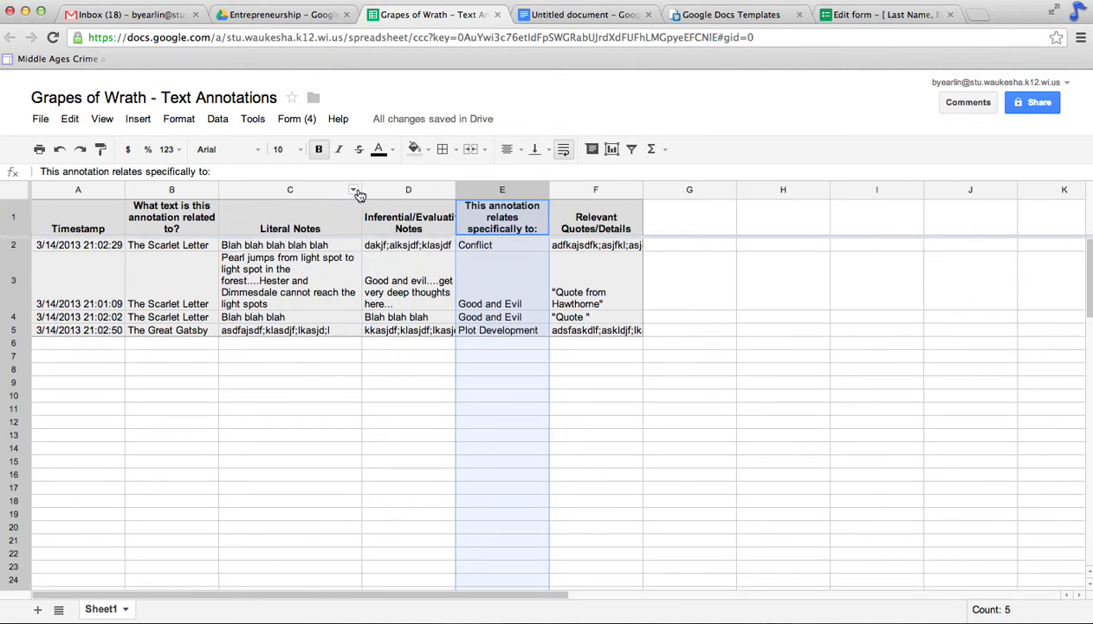
{"action": "left_click_drag", "start_coordinate": [360, 189], "coordinate": [394, 188]}
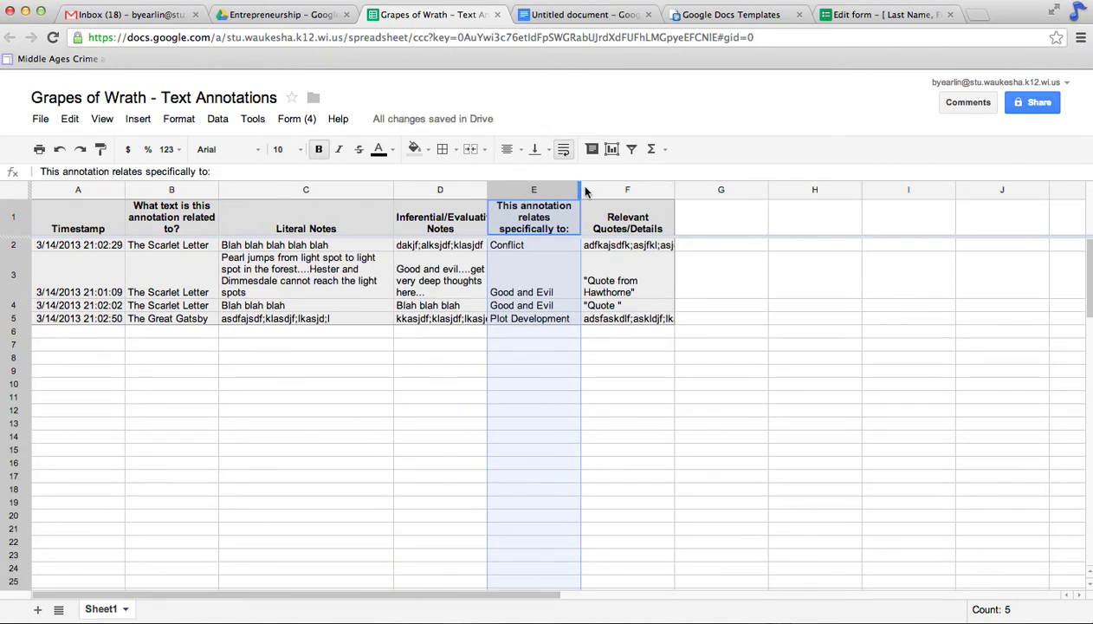
{"action": "left_click_drag", "start_coordinate": [584, 192], "coordinate": [602, 187]}
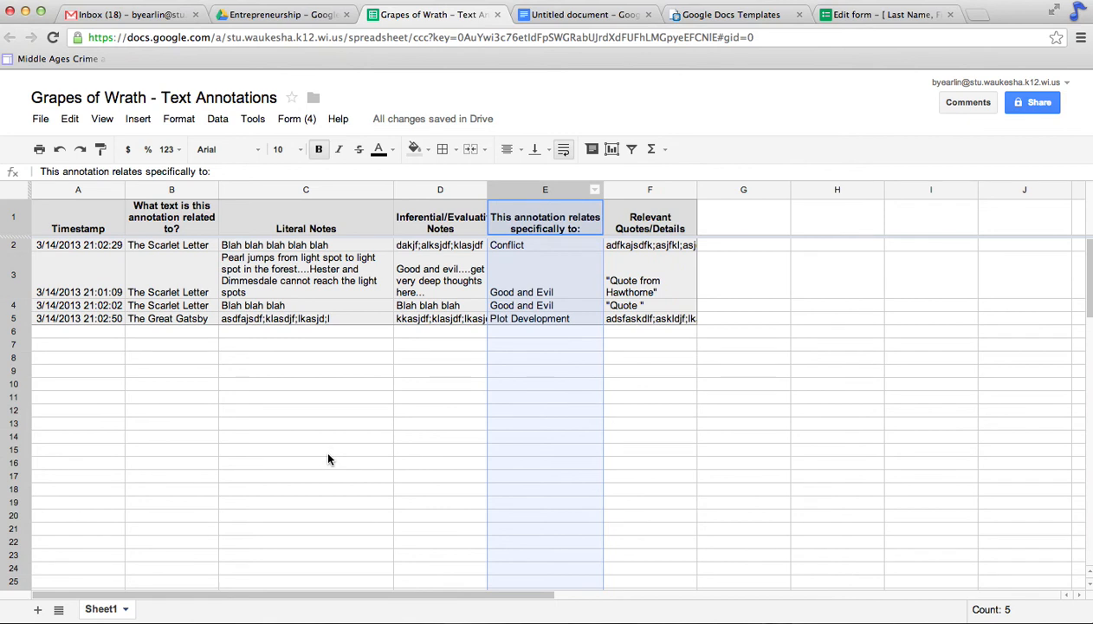
Step: Select the two Good and Evil response rows, A3 through F4
{"action": "left_click_drag", "start_coordinate": [260, 604], "coordinate": [1006, 556]}
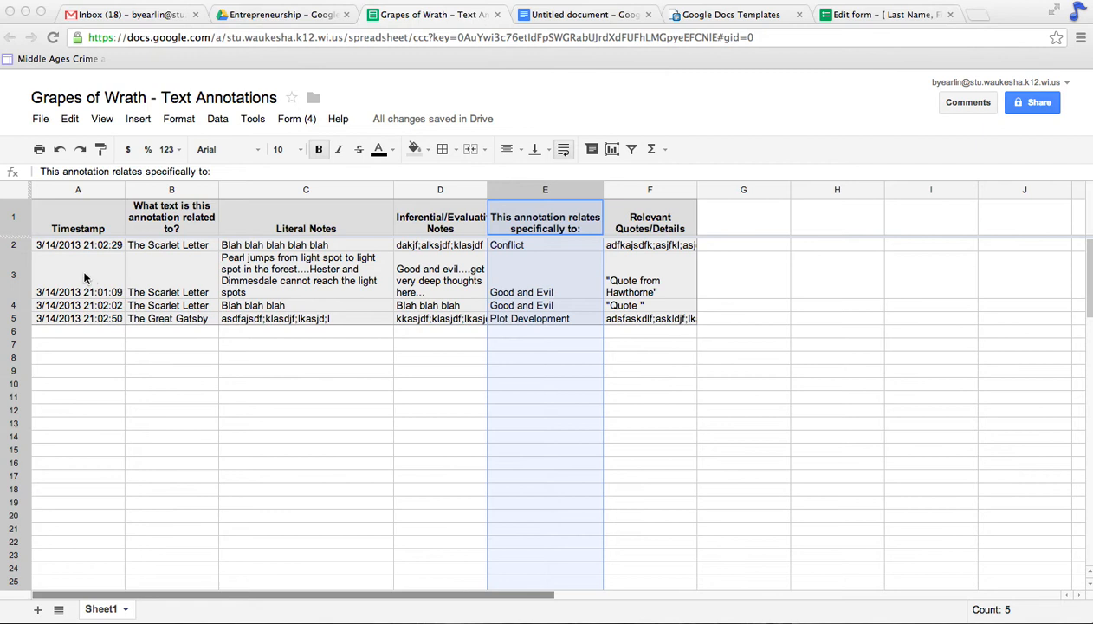
{"action": "left_click", "coordinate": [161, 284]}
{"action": "left_click_drag", "start_coordinate": [82, 277], "coordinate": [639, 308]}
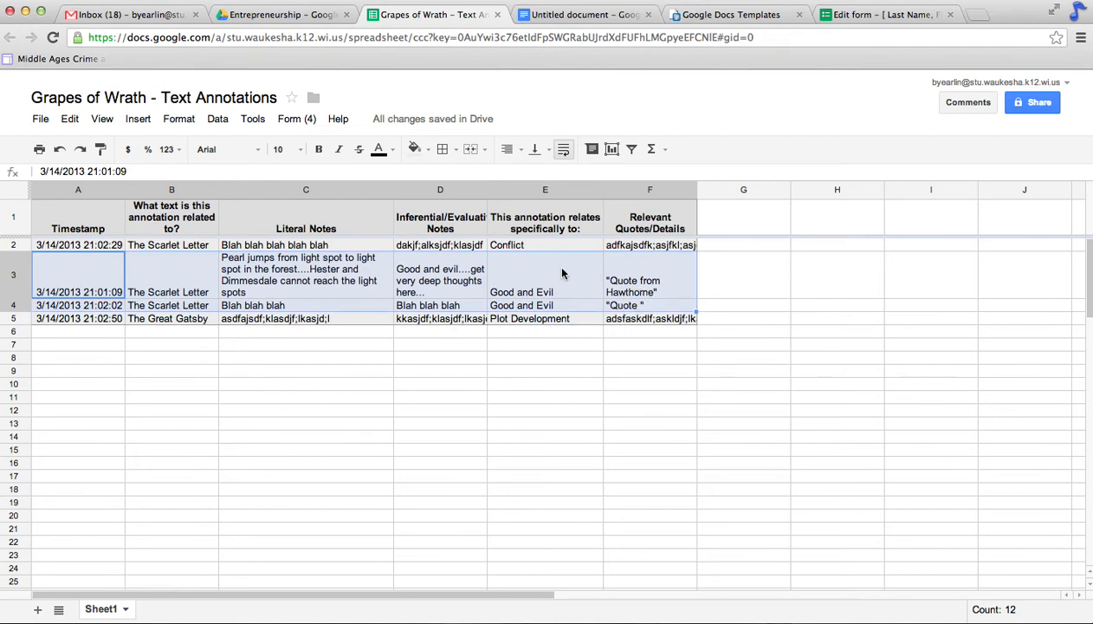
Step: Copy the two Good and Evil rows and paste them into A1 of a new sheet
{"action": "left_click", "coordinate": [71, 120]}
{"action": "left_click", "coordinate": [81, 217]}
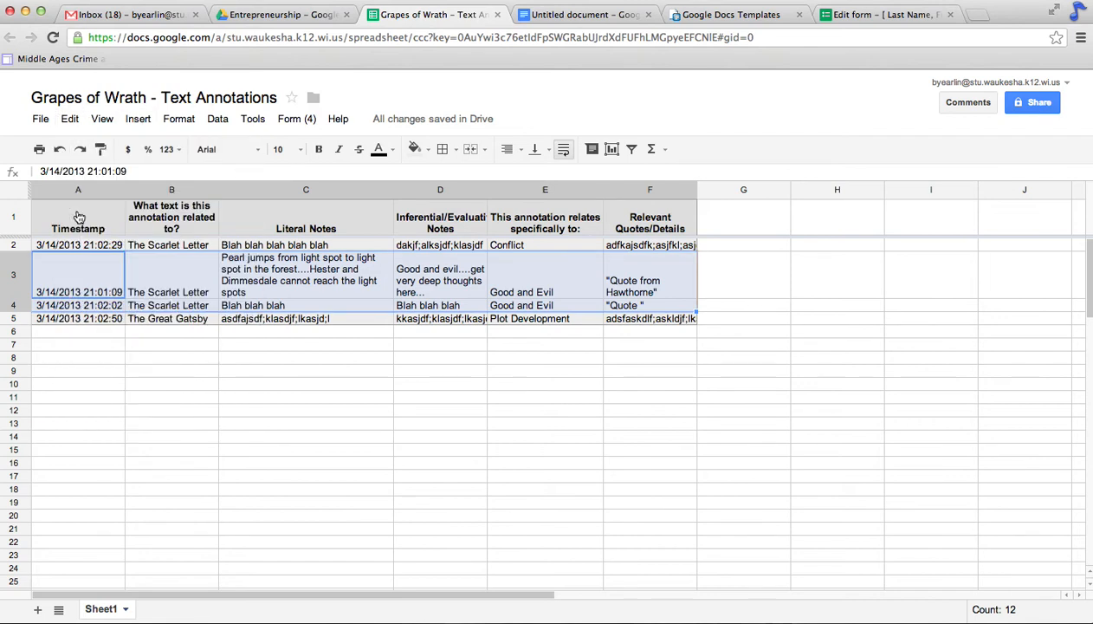
{"action": "left_click", "coordinate": [37, 610]}
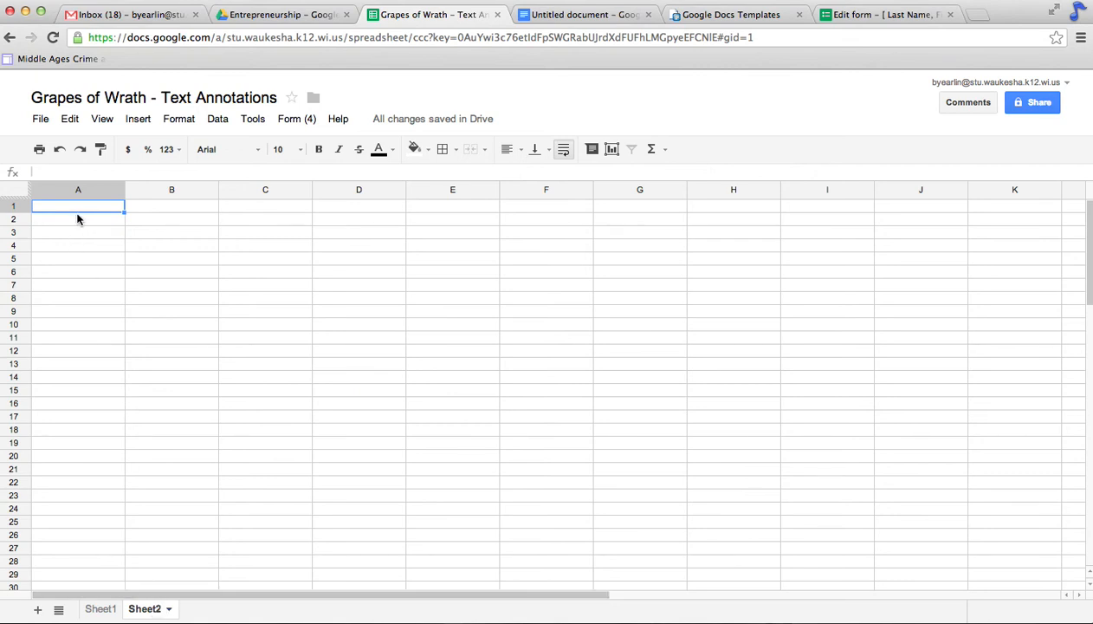
{"action": "right_click", "coordinate": [74, 209]}
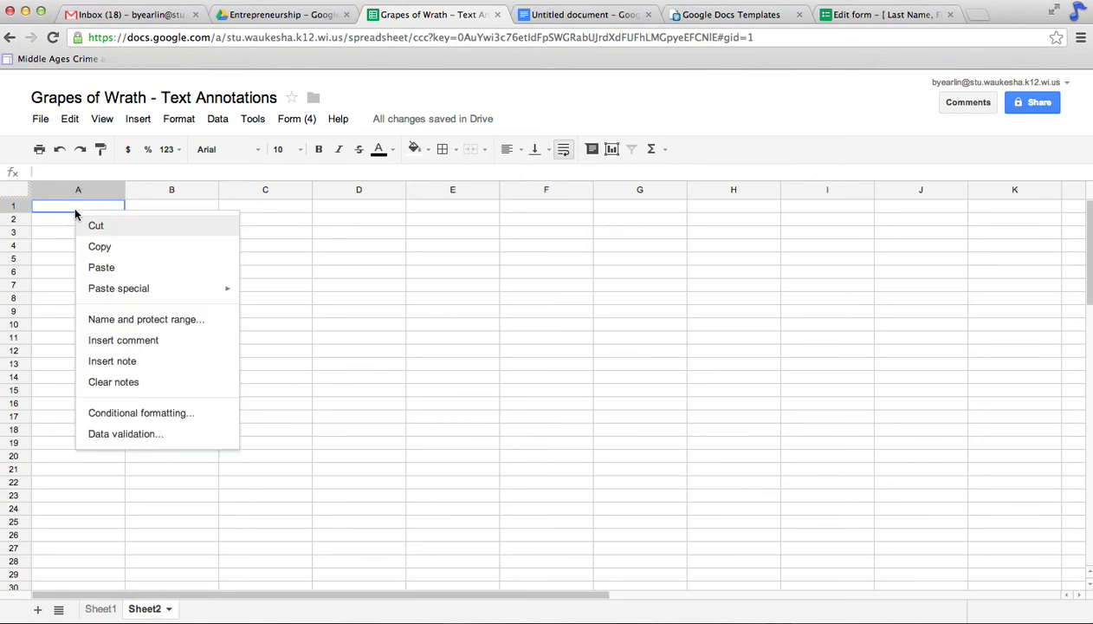
{"action": "left_click", "coordinate": [101, 268]}
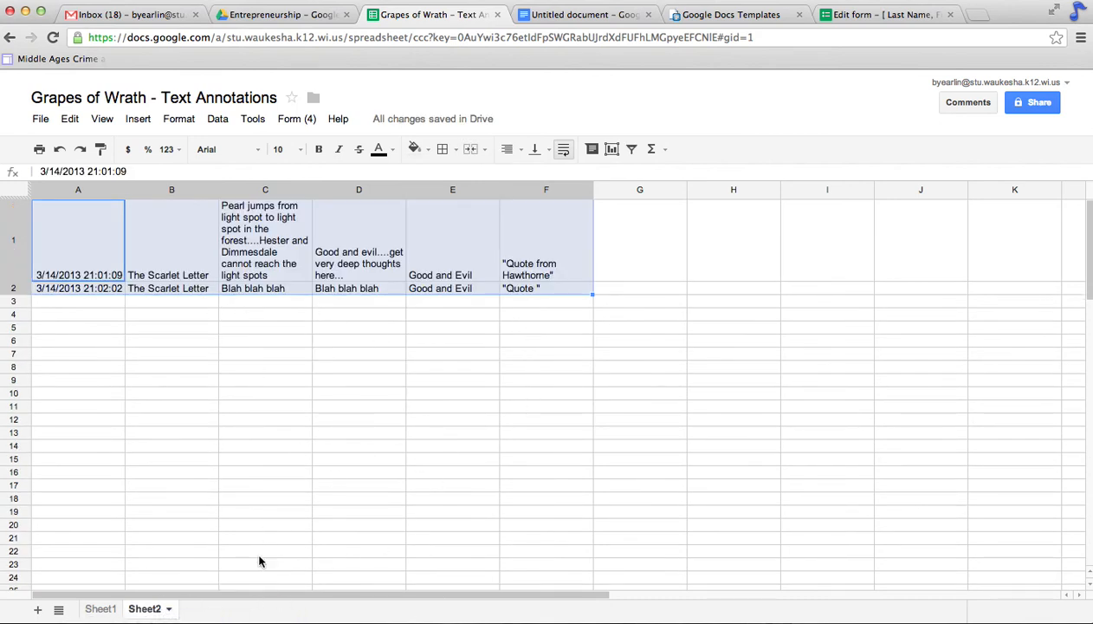
Step: Rename Sheet2 to 'Good/Evil' and return to Sheet1
{"action": "left_click", "coordinate": [156, 610]}
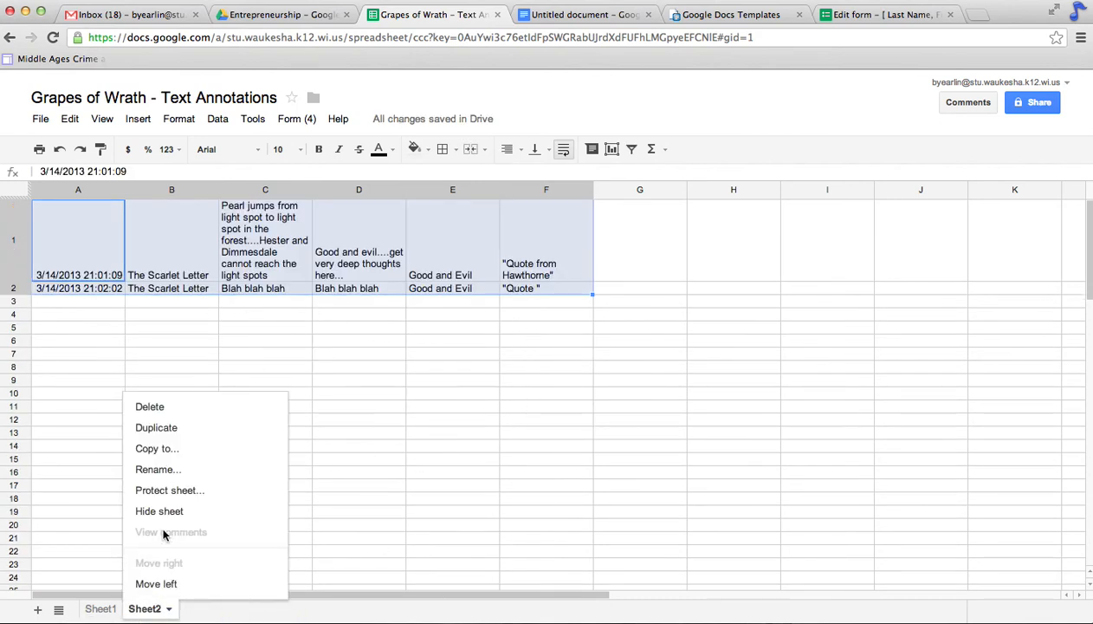
{"action": "left_click", "coordinate": [166, 469]}
{"action": "type", "text": "Good/Evil"}
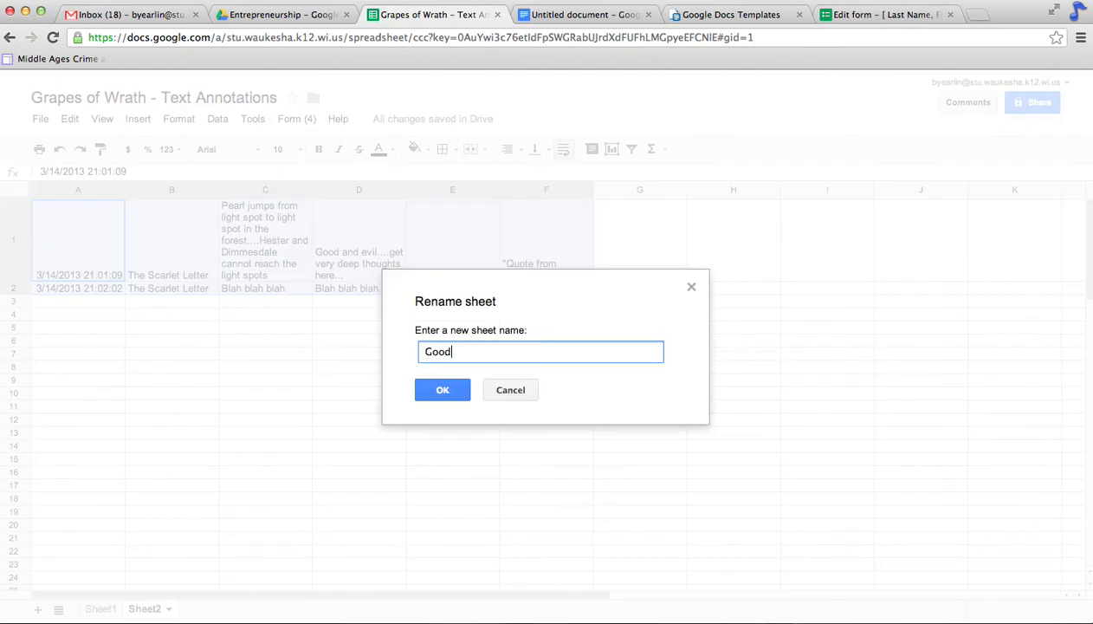
{"action": "left_click", "coordinate": [443, 390]}
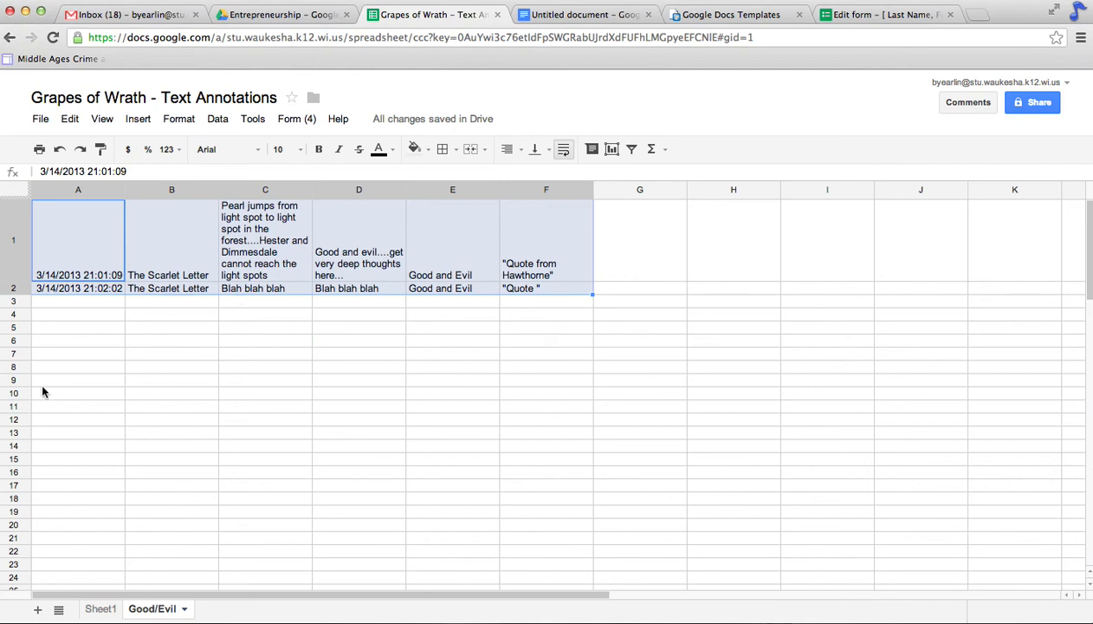
{"action": "left_click", "coordinate": [102, 609]}
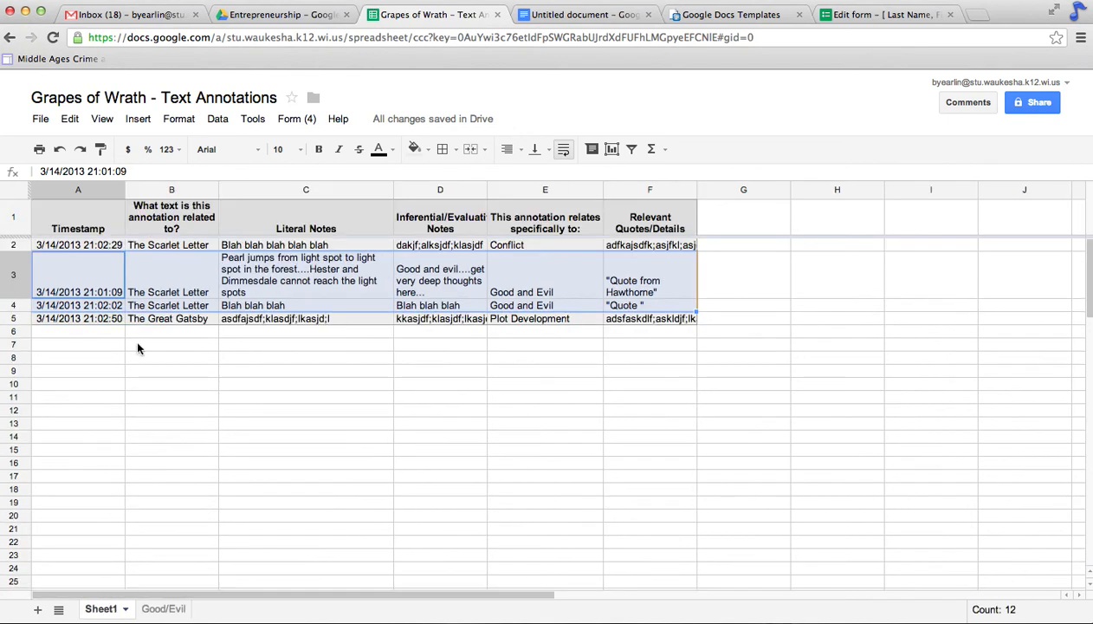
{"action": "left_click", "coordinate": [341, 310]}
{"action": "left_click", "coordinate": [390, 475]}
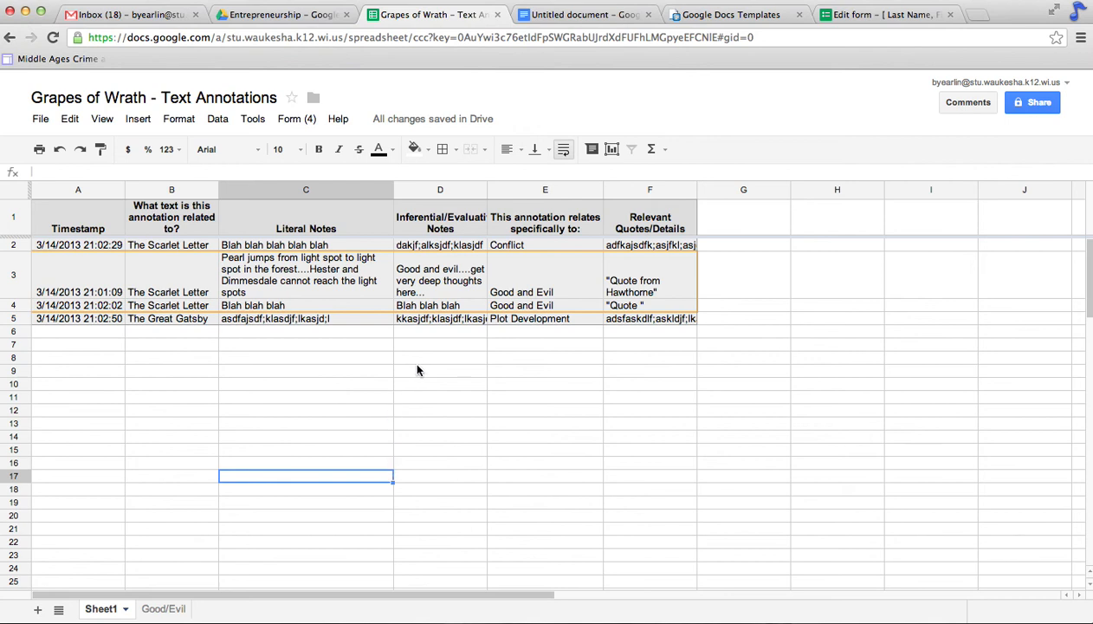
{"action": "left_click", "coordinate": [58, 294]}
{"action": "left_click", "coordinate": [59, 318]}
{"action": "left_click", "coordinate": [61, 308]}
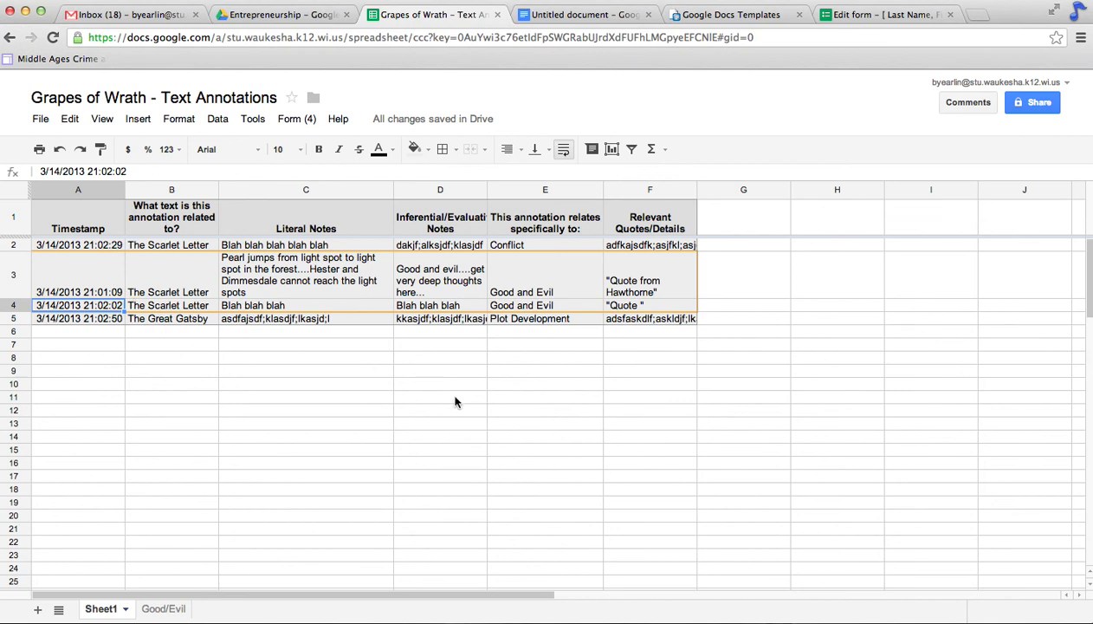
{"action": "left_click", "coordinate": [994, 563]}
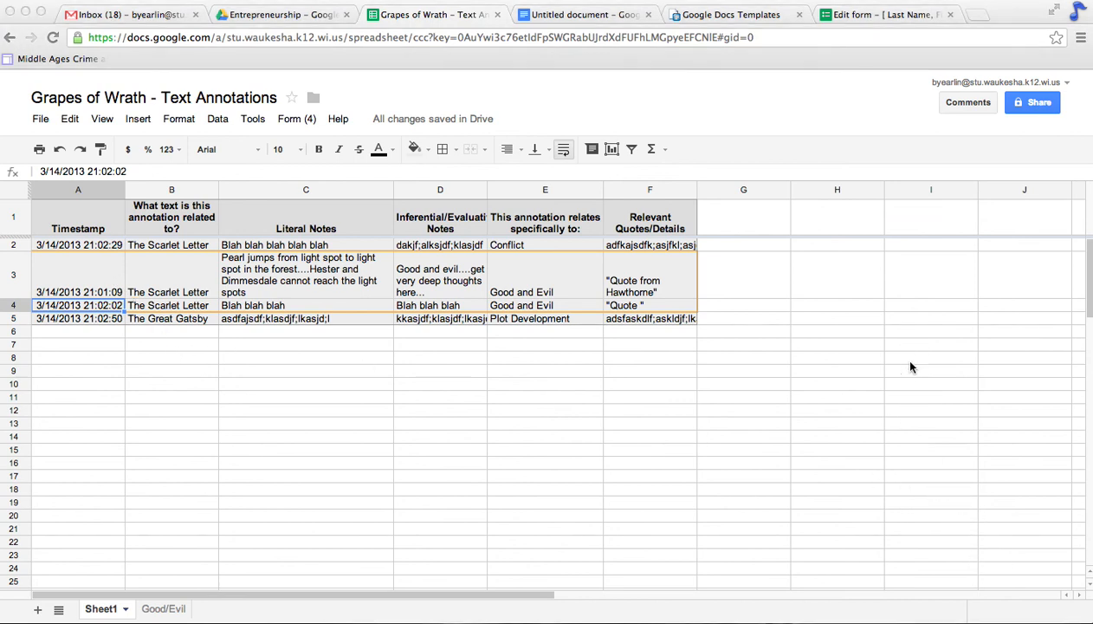